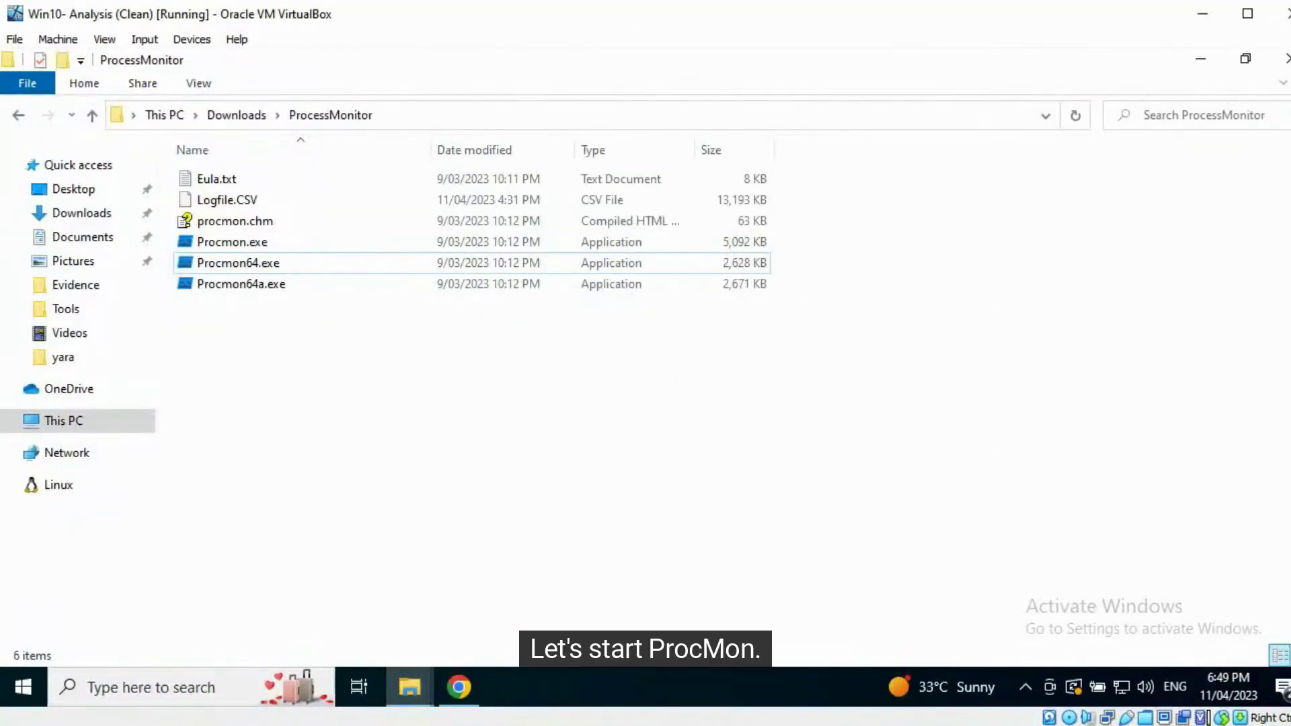
- Launch the 64-bit Process Monitor and approve it to run with administrator rights
double_click(309, 269)
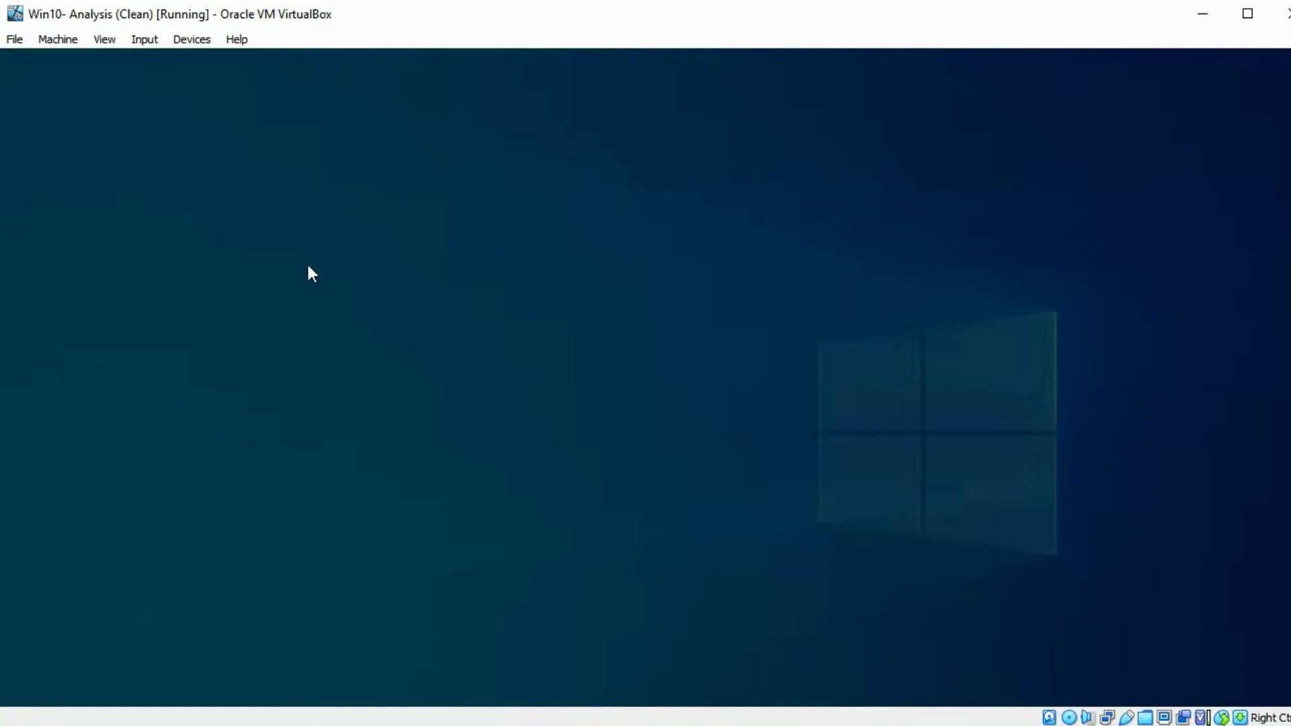
click(578, 504)
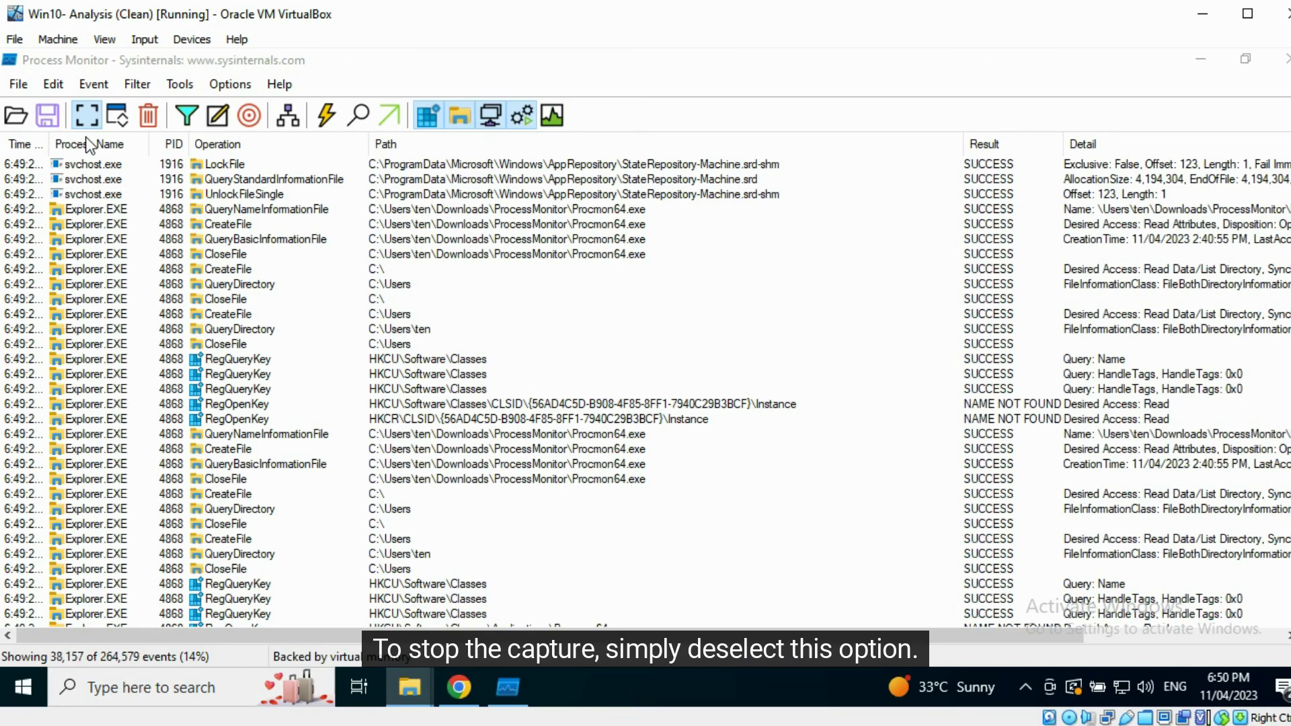
- Stop capturing new events, glancing at the File menu without choosing anything
click(86, 117)
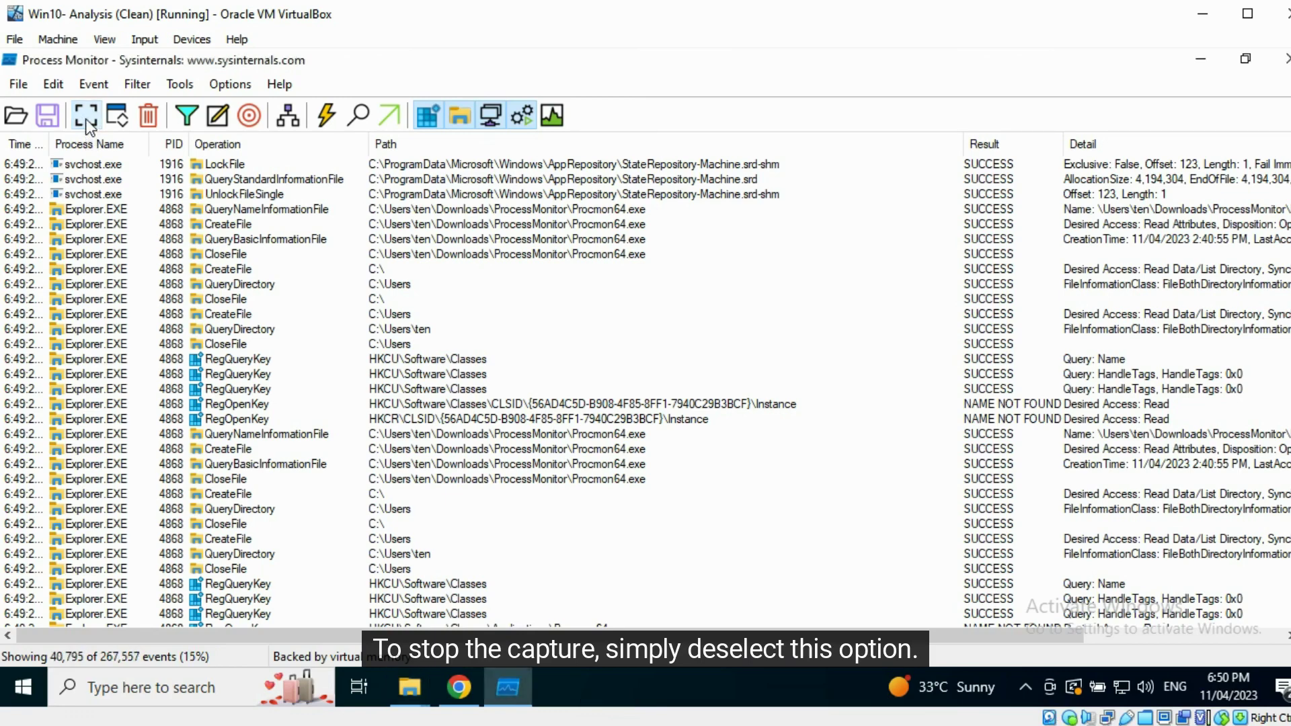
click(20, 85)
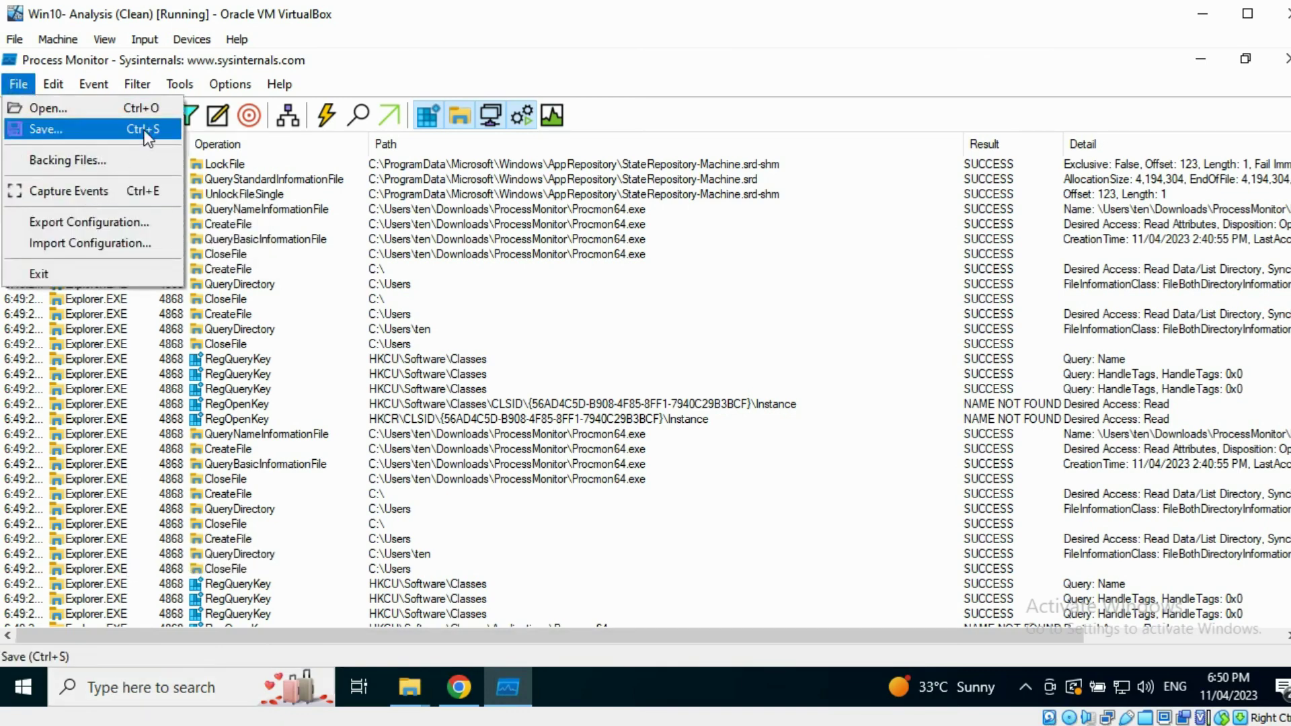
click(346, 88)
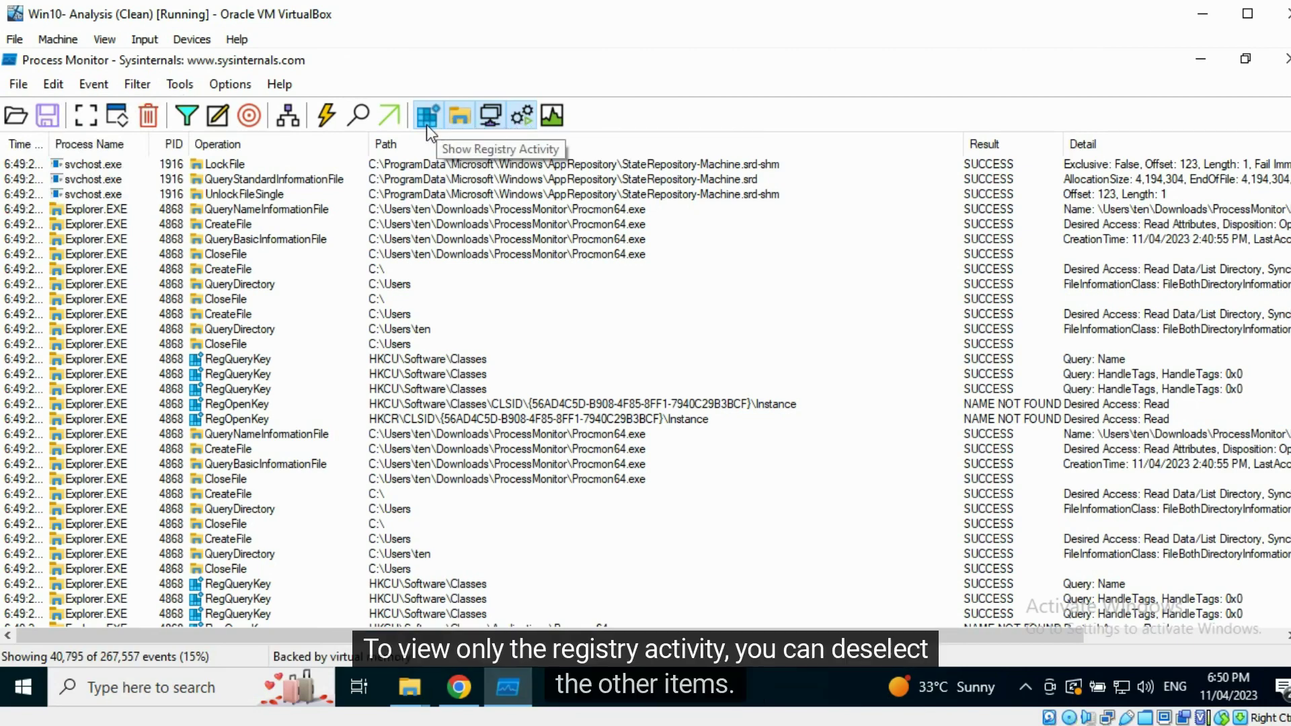
- Hide file system, network and process/thread events so only registry activity remains
click(459, 117)
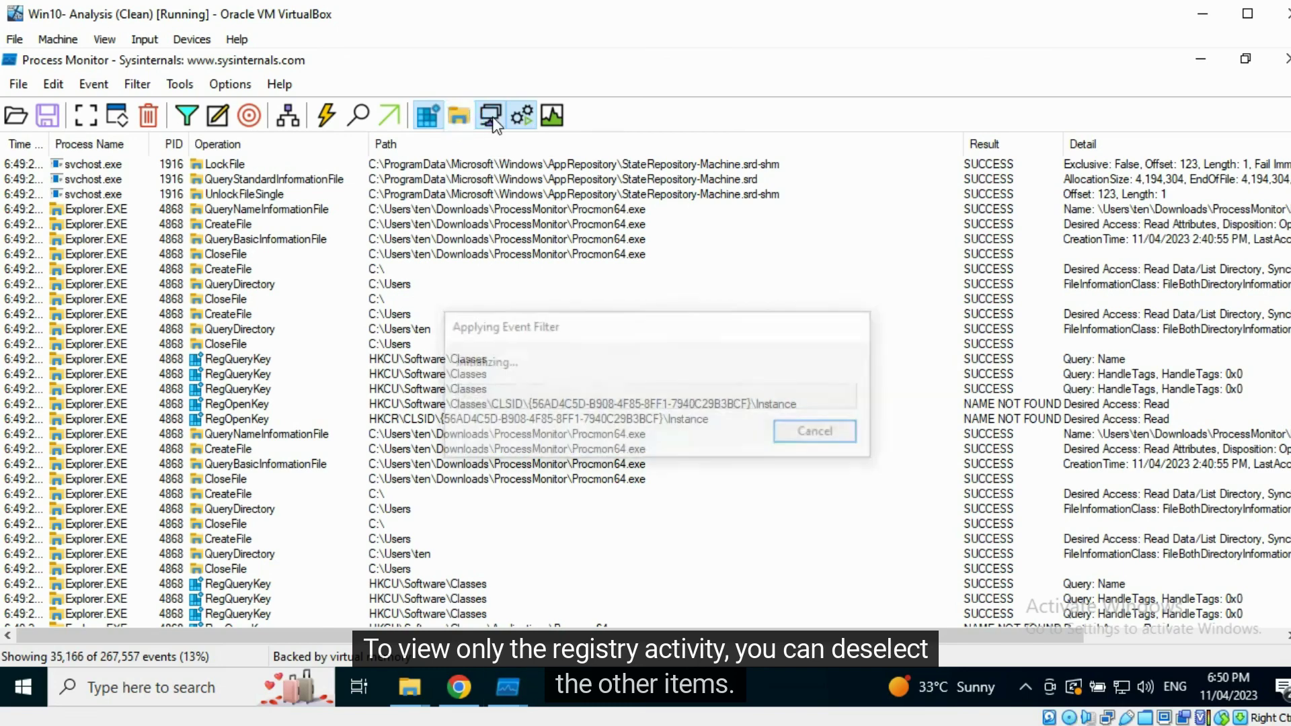
click(490, 115)
click(520, 116)
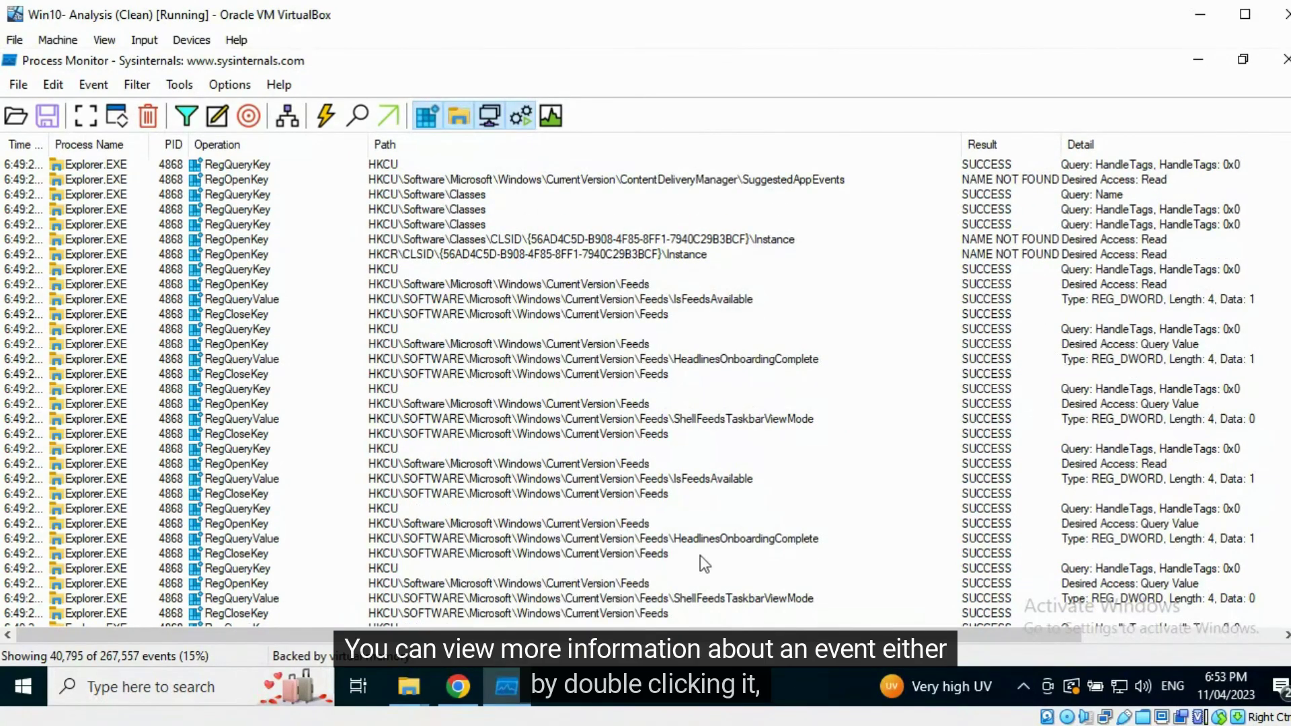
double_click(425, 239)
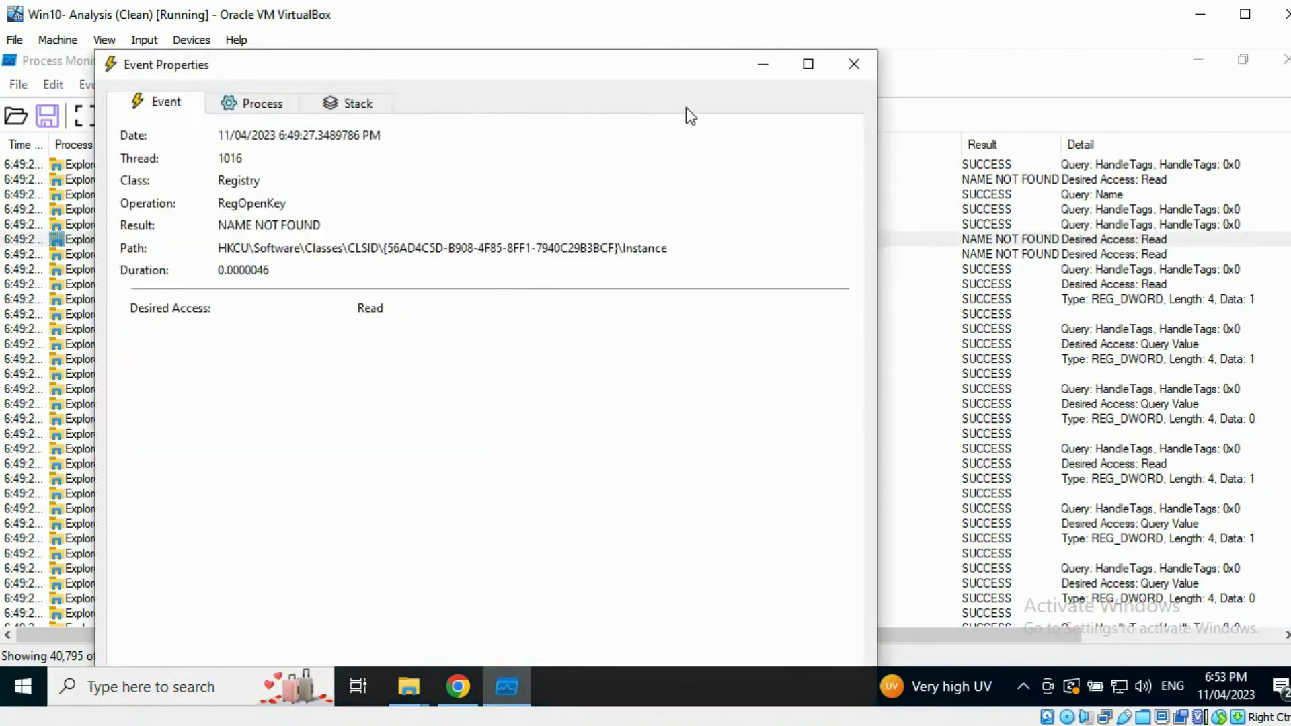
click(849, 61)
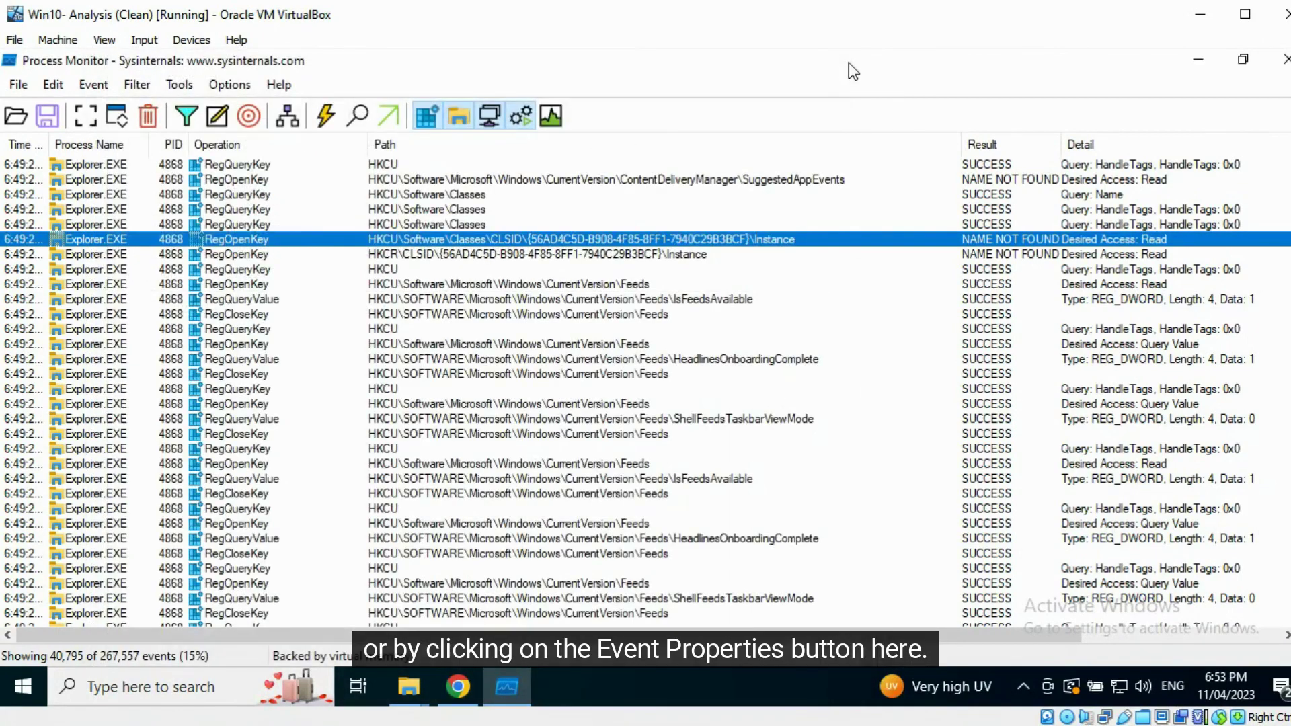
click(325, 117)
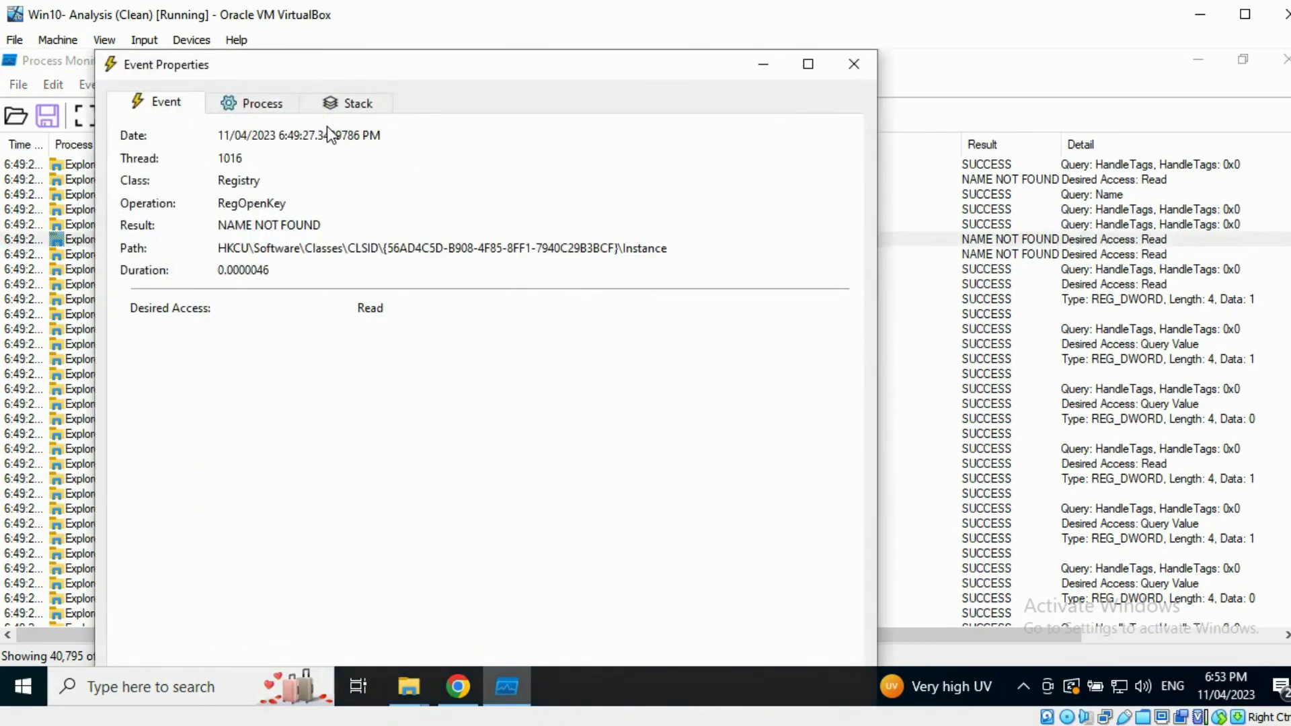
click(841, 63)
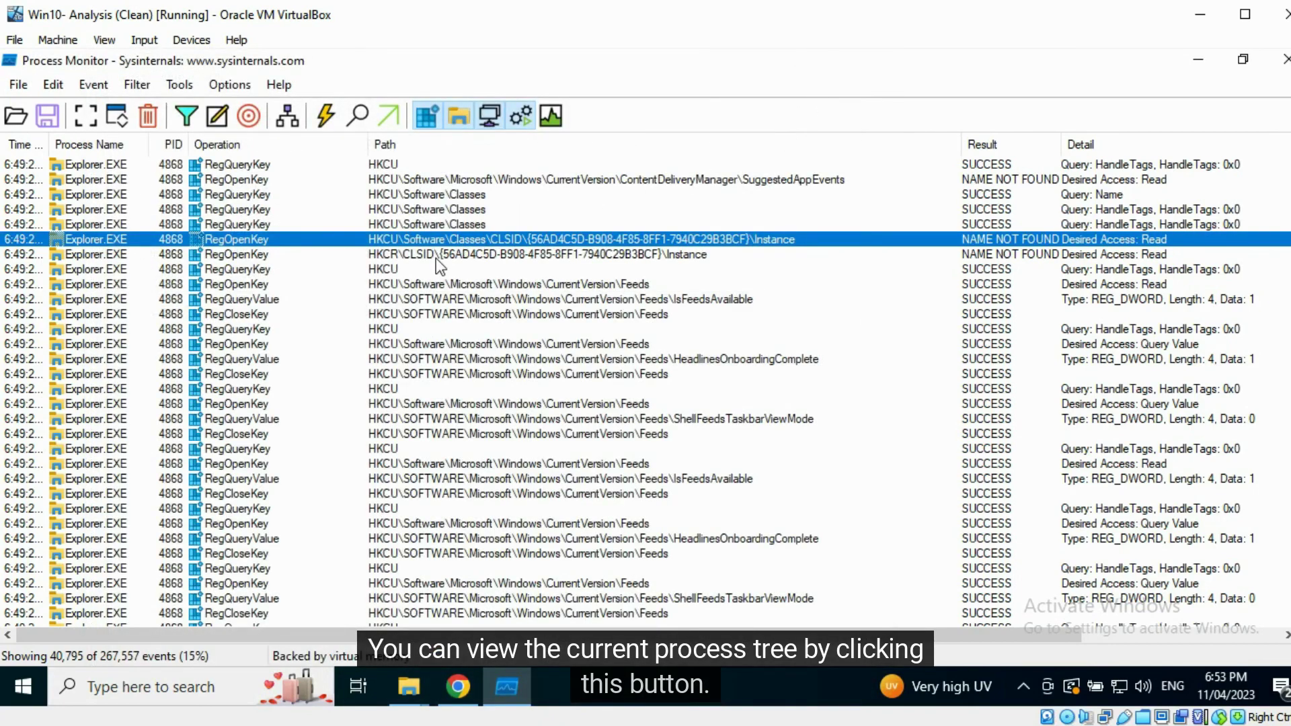
click(280, 118)
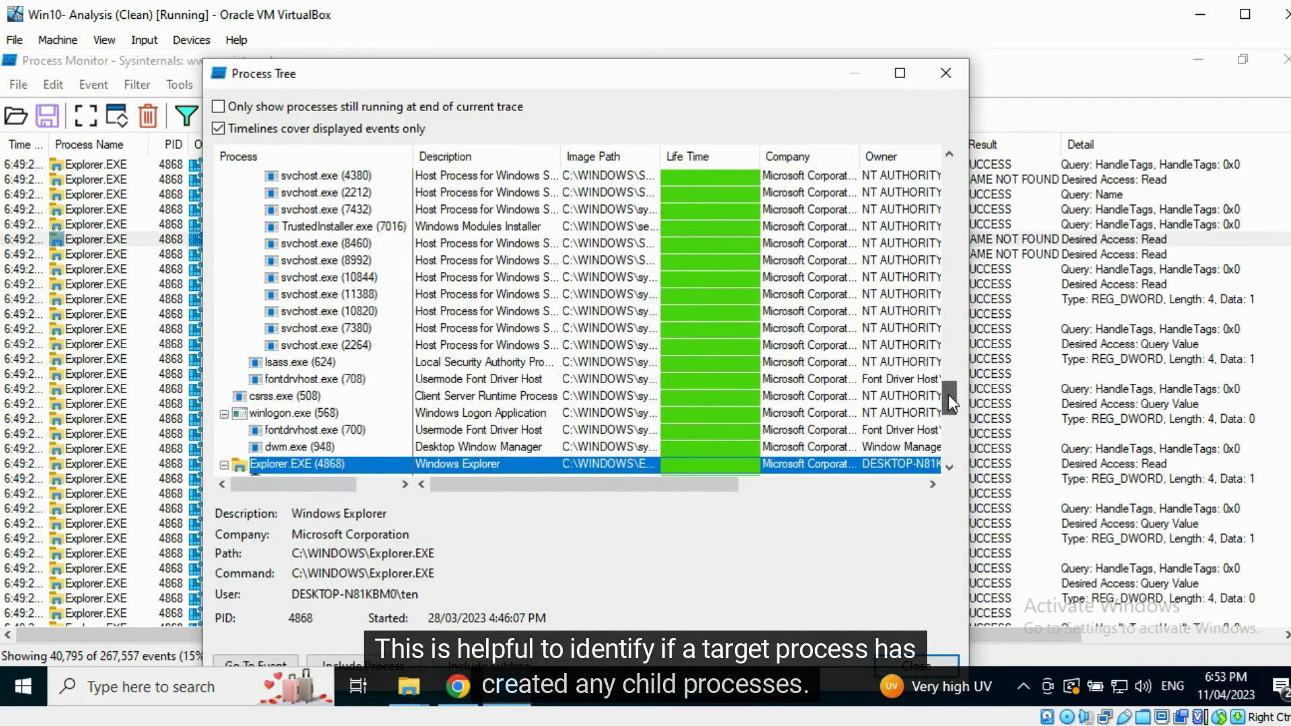
drag(947, 394, 950, 405)
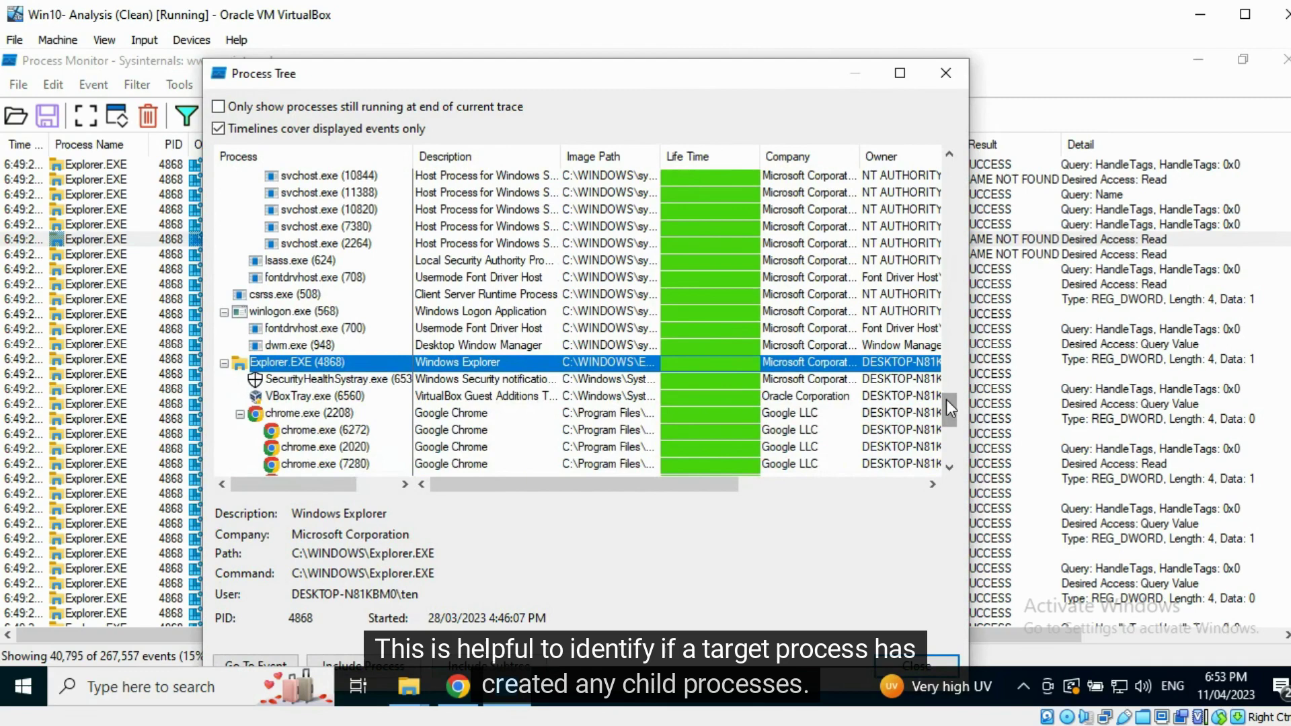
- Close the process tree and apply a 'Process Name is Explorer.EXE' include filter
click(943, 74)
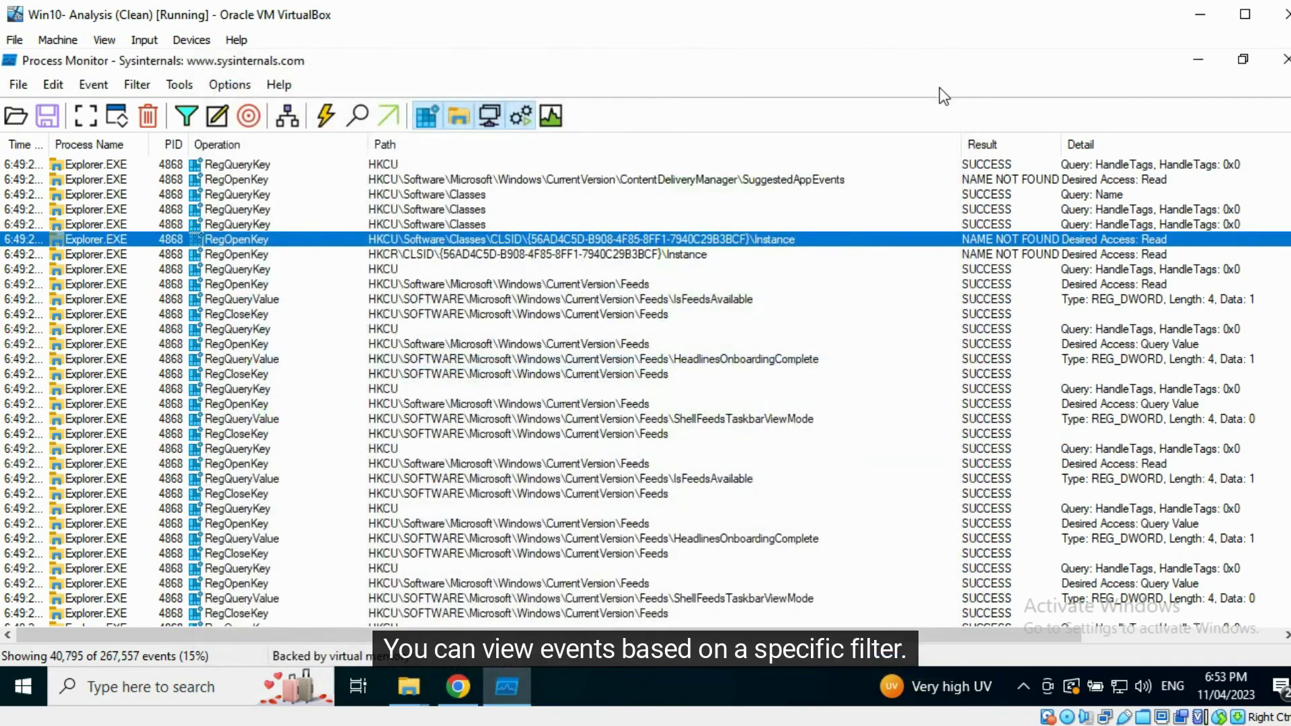
click(139, 84)
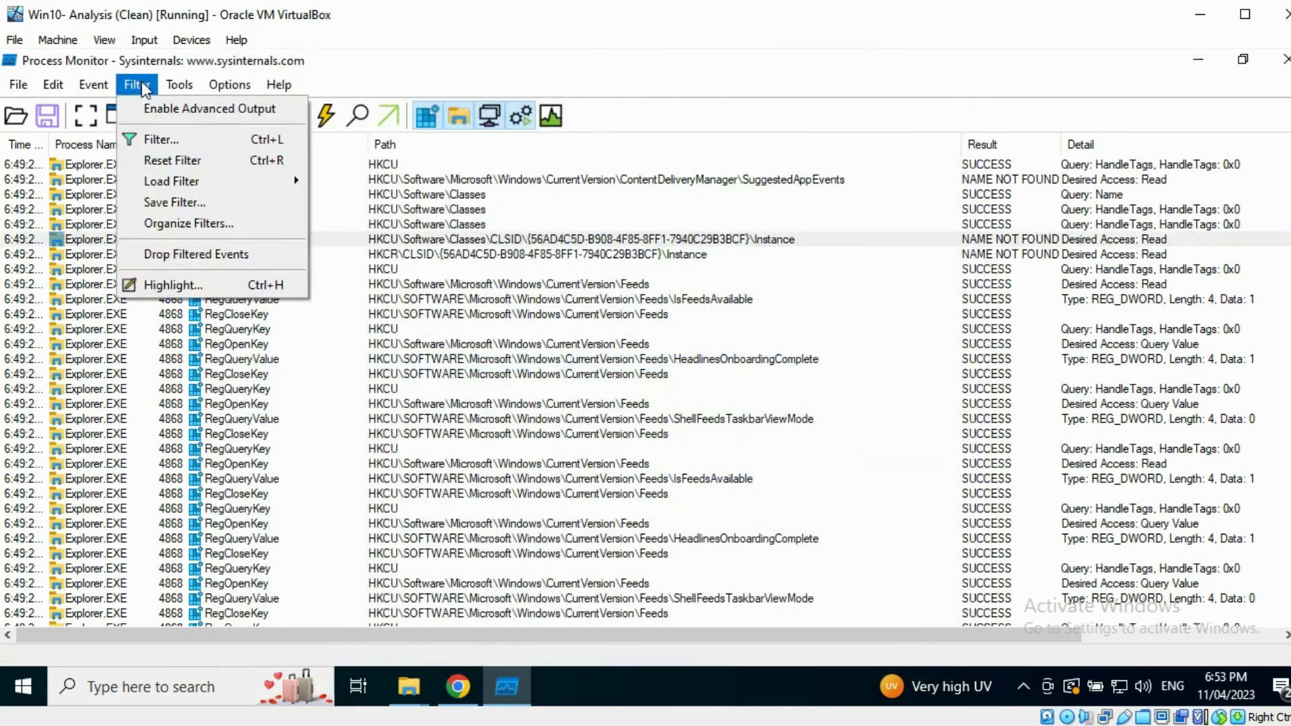
click(169, 141)
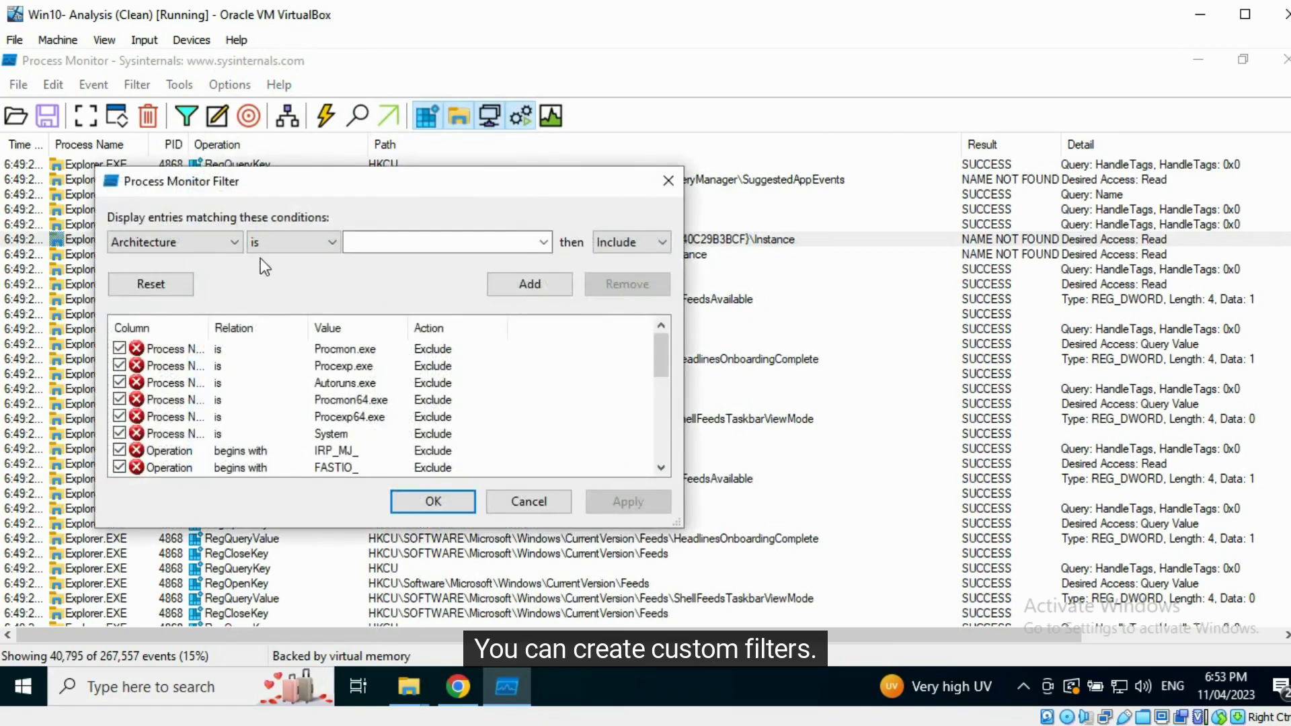
click(236, 242)
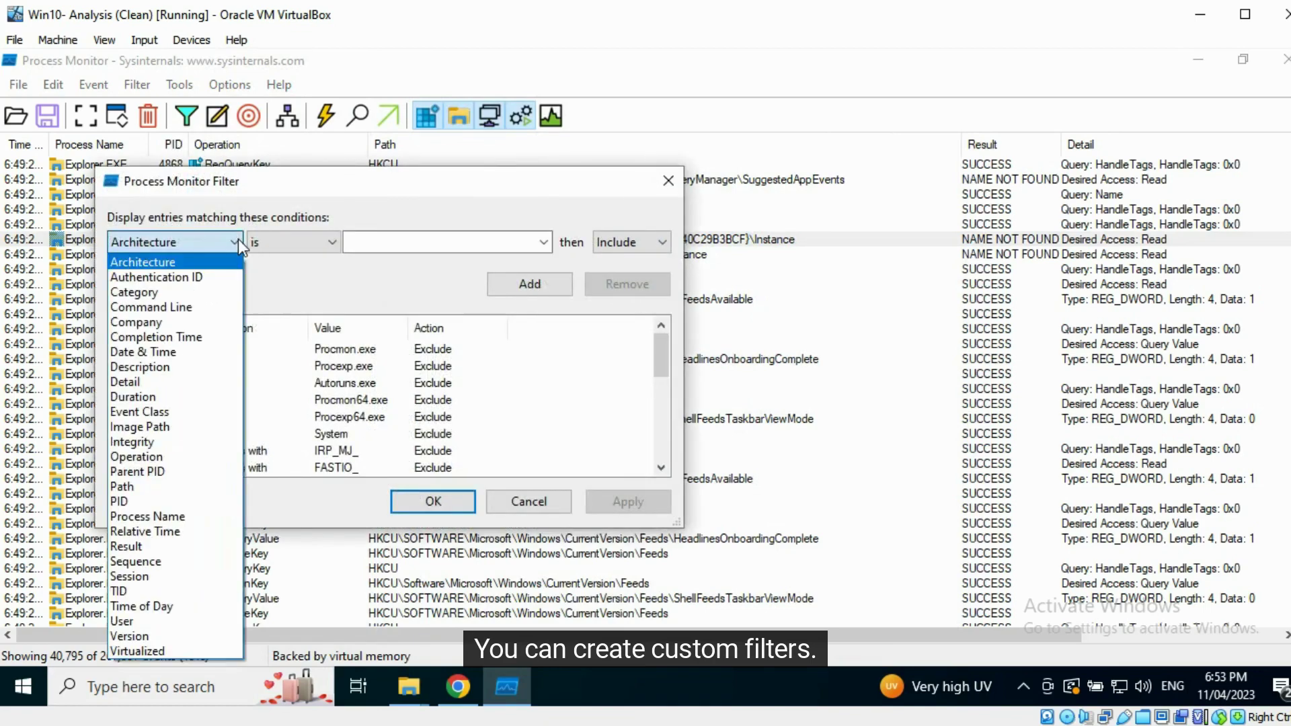
click(201, 516)
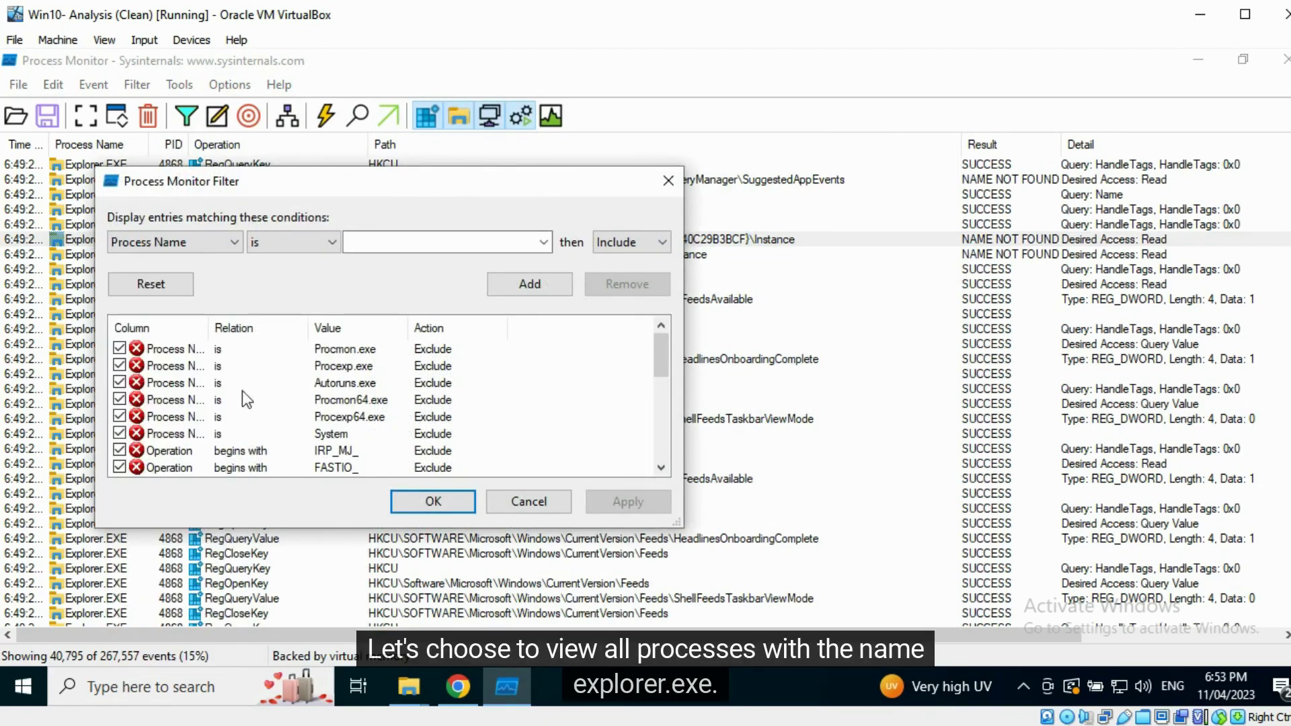
click(545, 243)
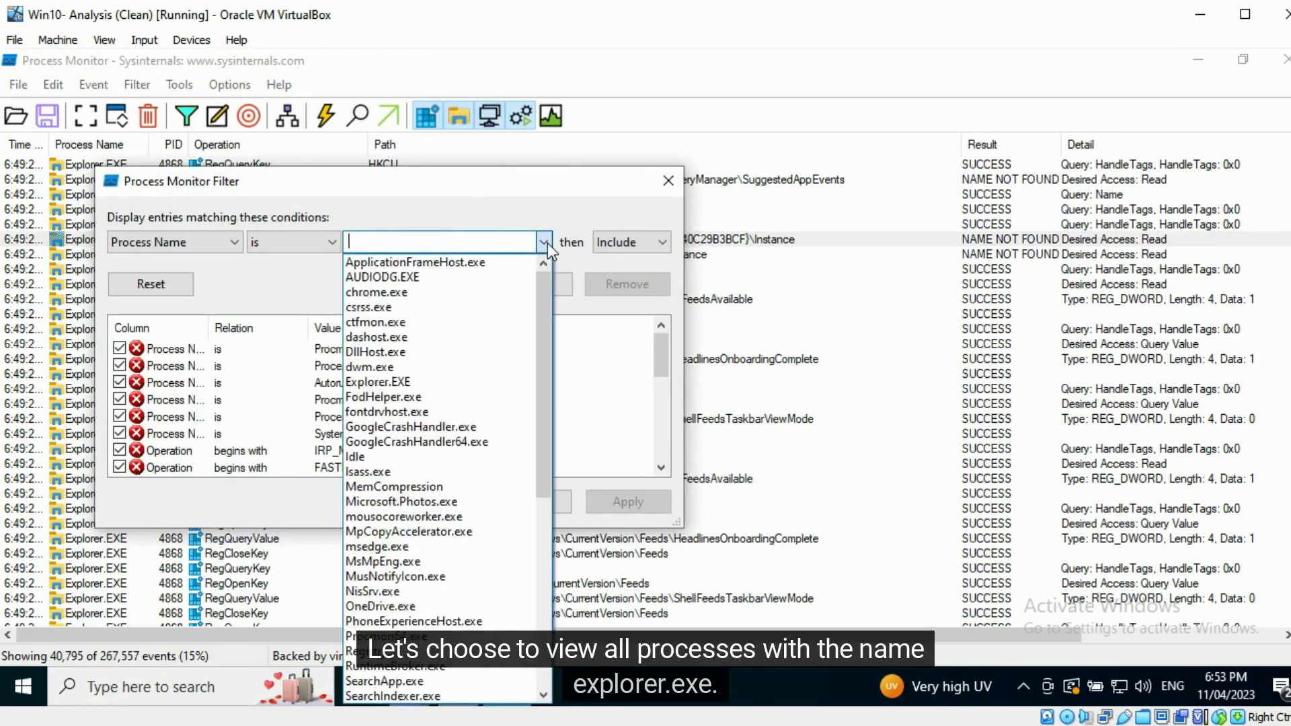
click(457, 380)
click(513, 283)
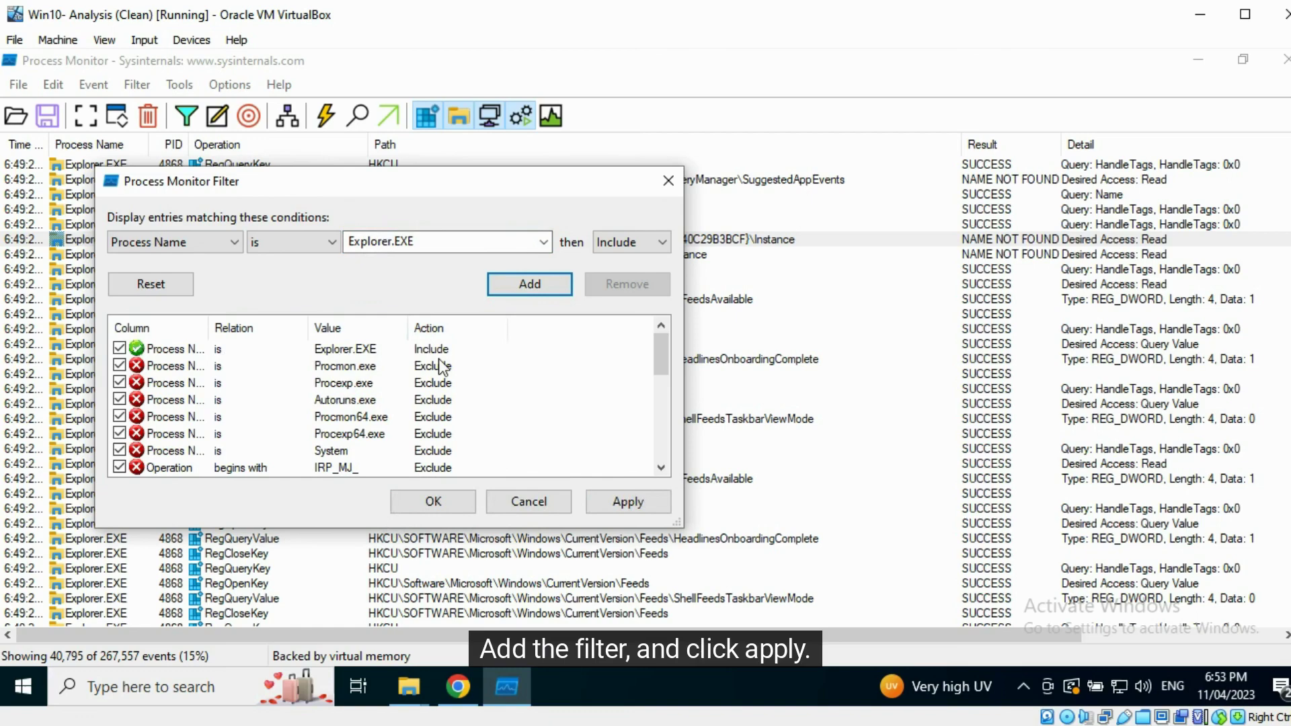
click(636, 506)
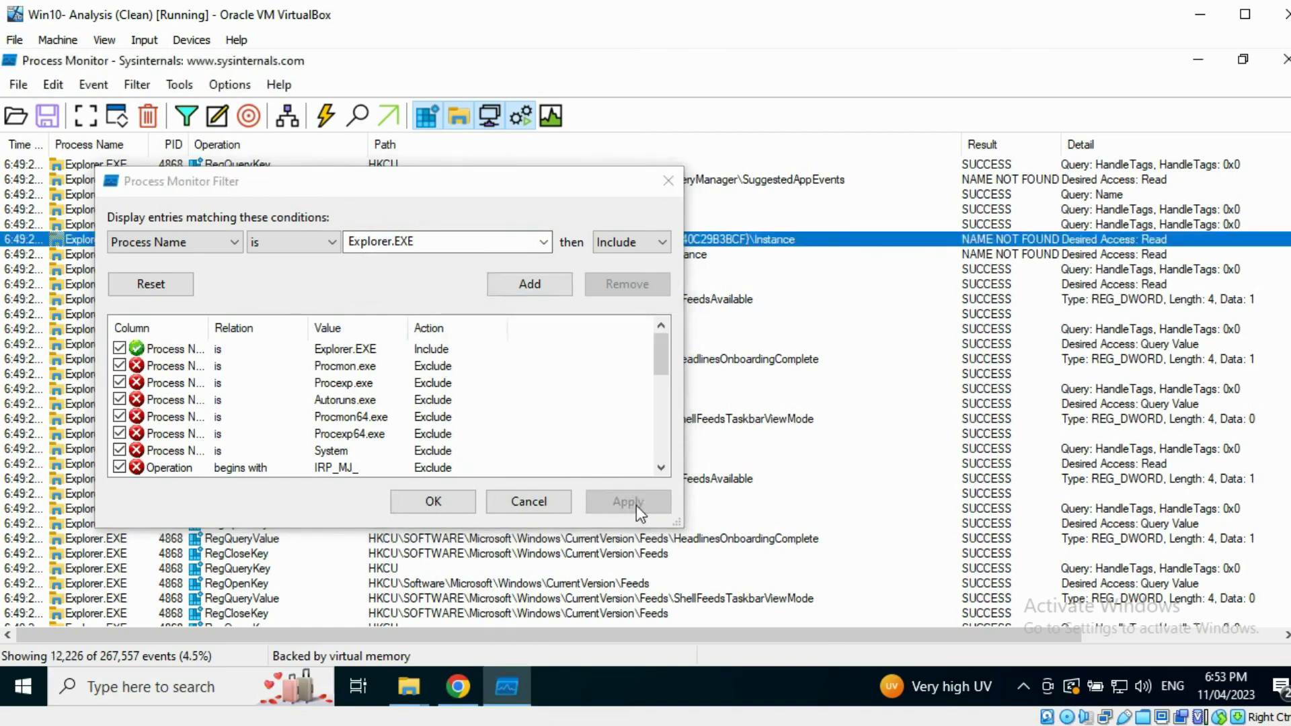
click(446, 504)
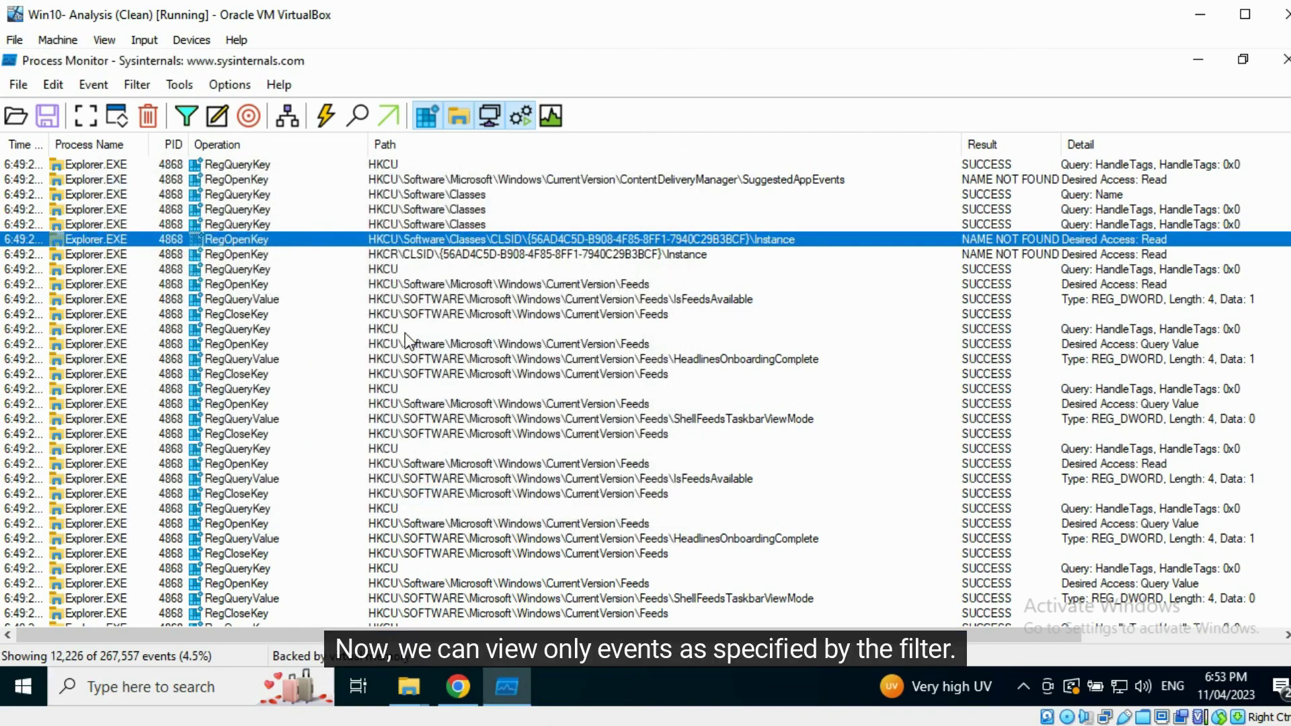
- Add an 'Operation is CreateFile' highlight rule and disable the RegSetValue highlight rule
scroll(405, 332, down, 5)
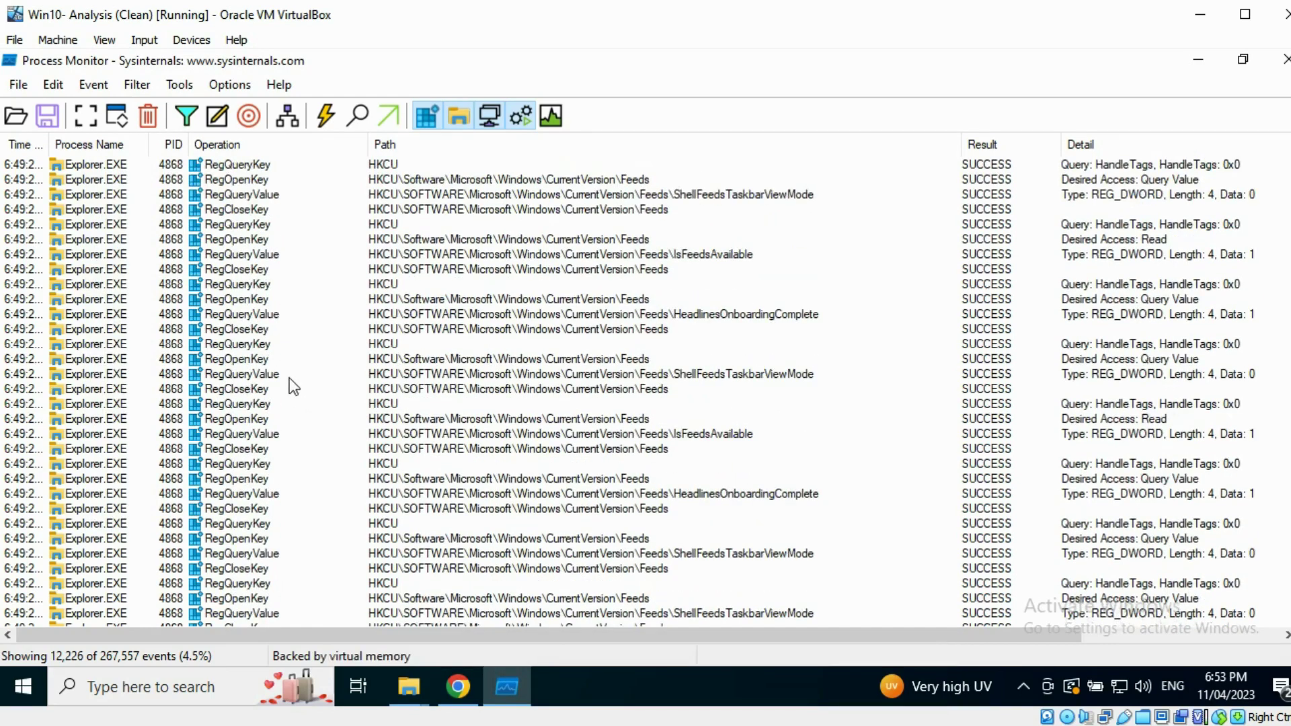
scroll(289, 378, down, 10)
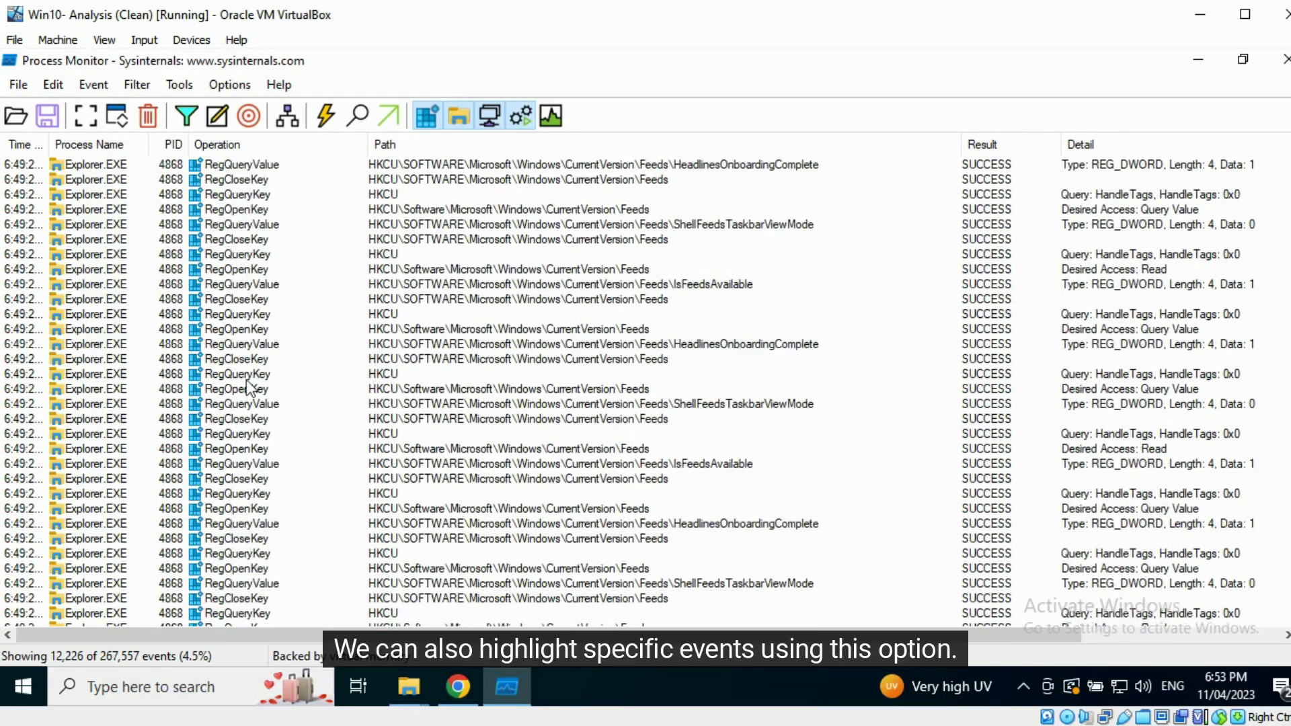
click(219, 117)
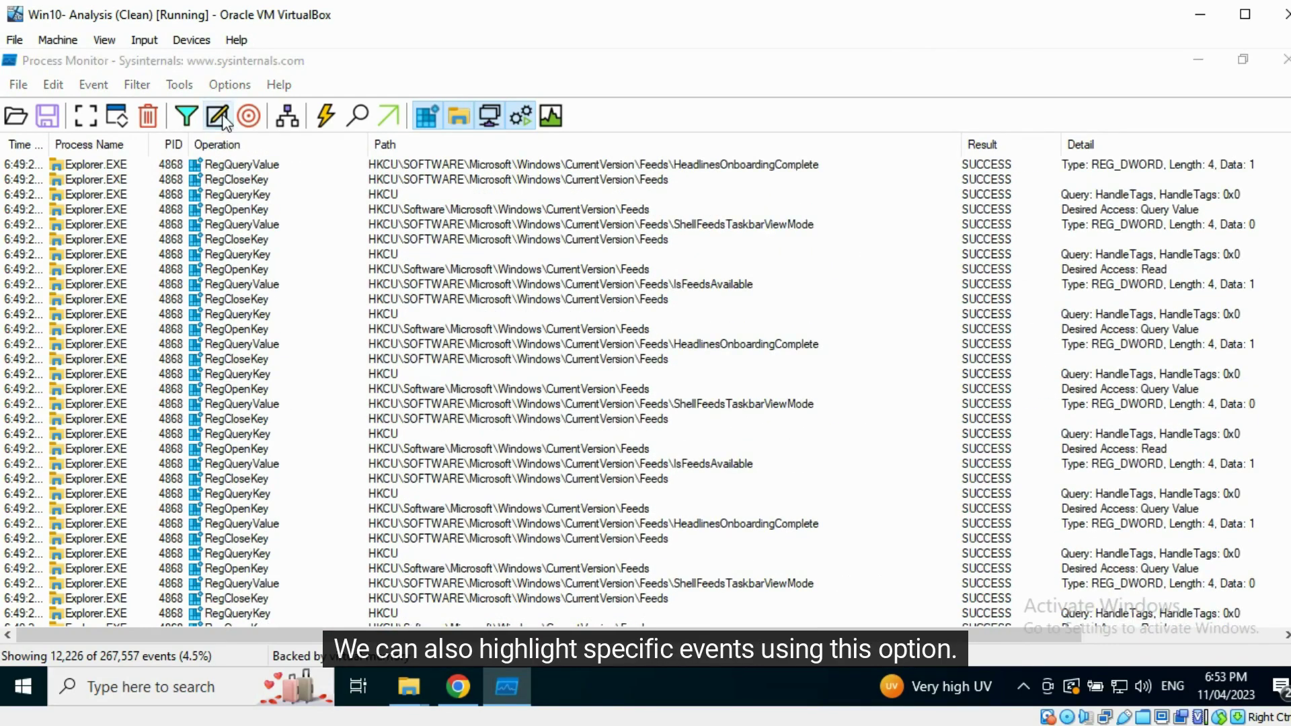
click(235, 241)
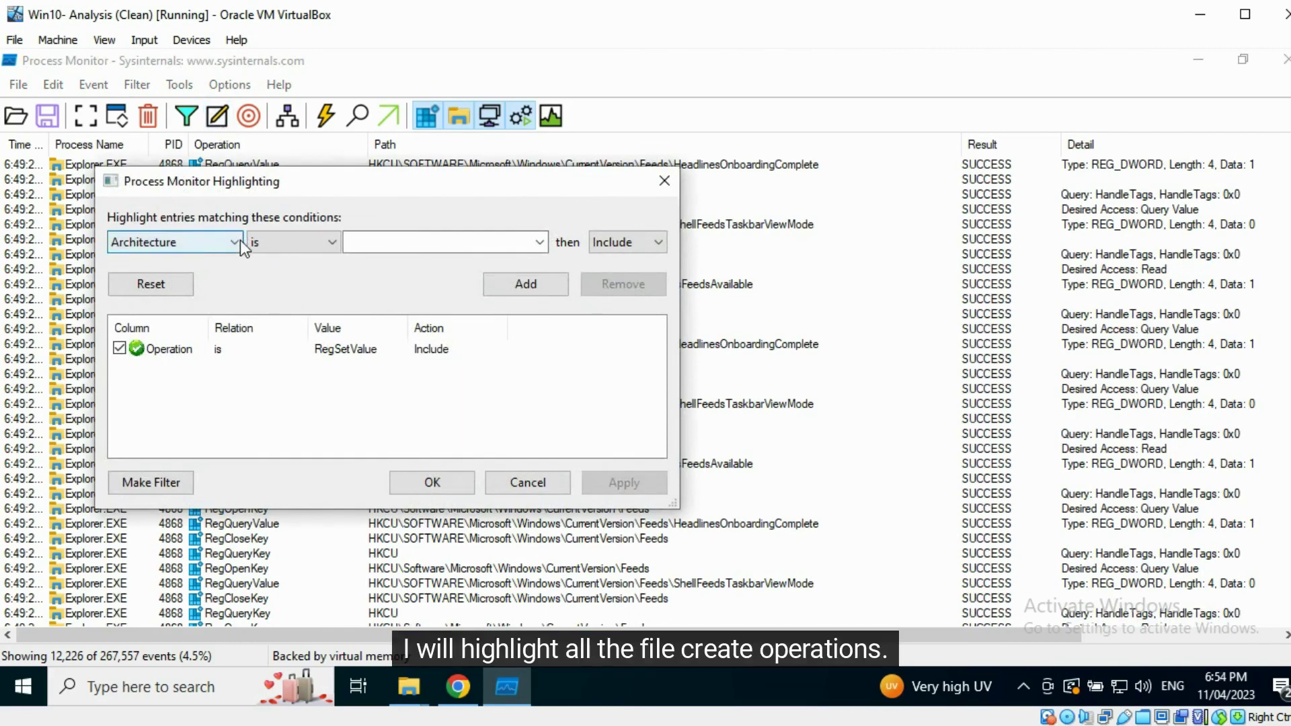
click(199, 456)
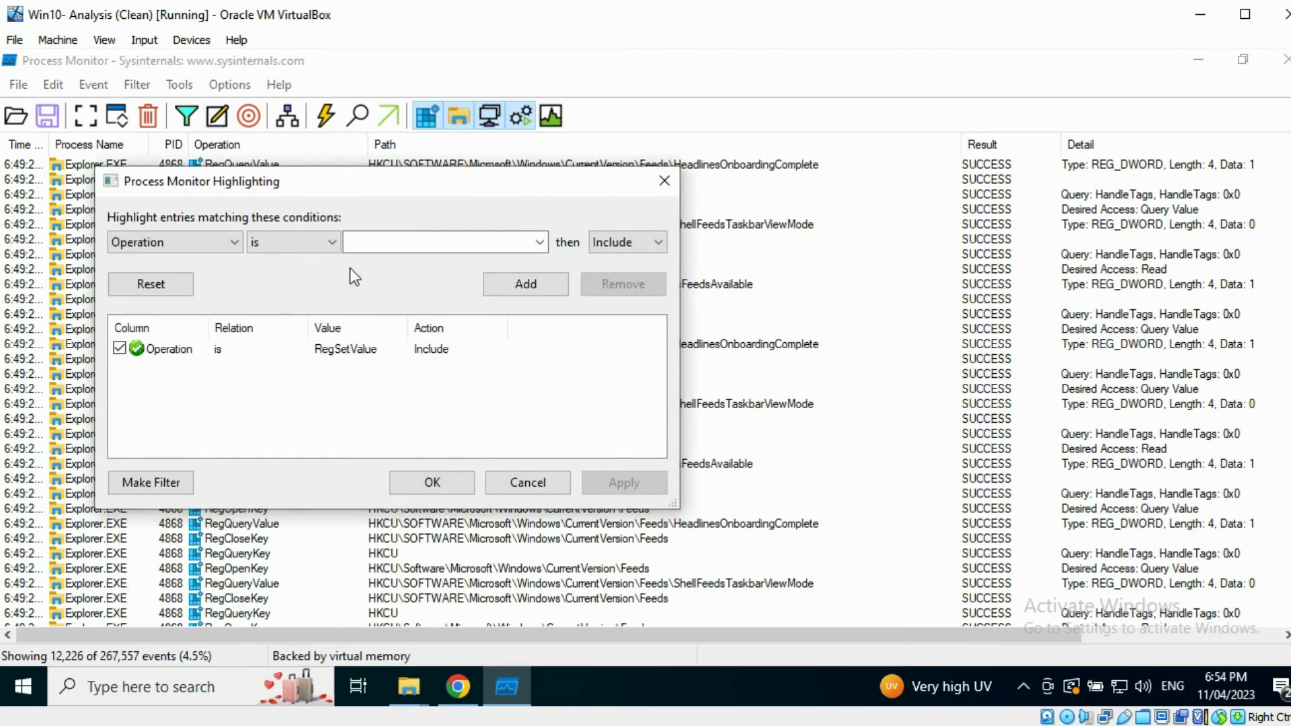
click(540, 242)
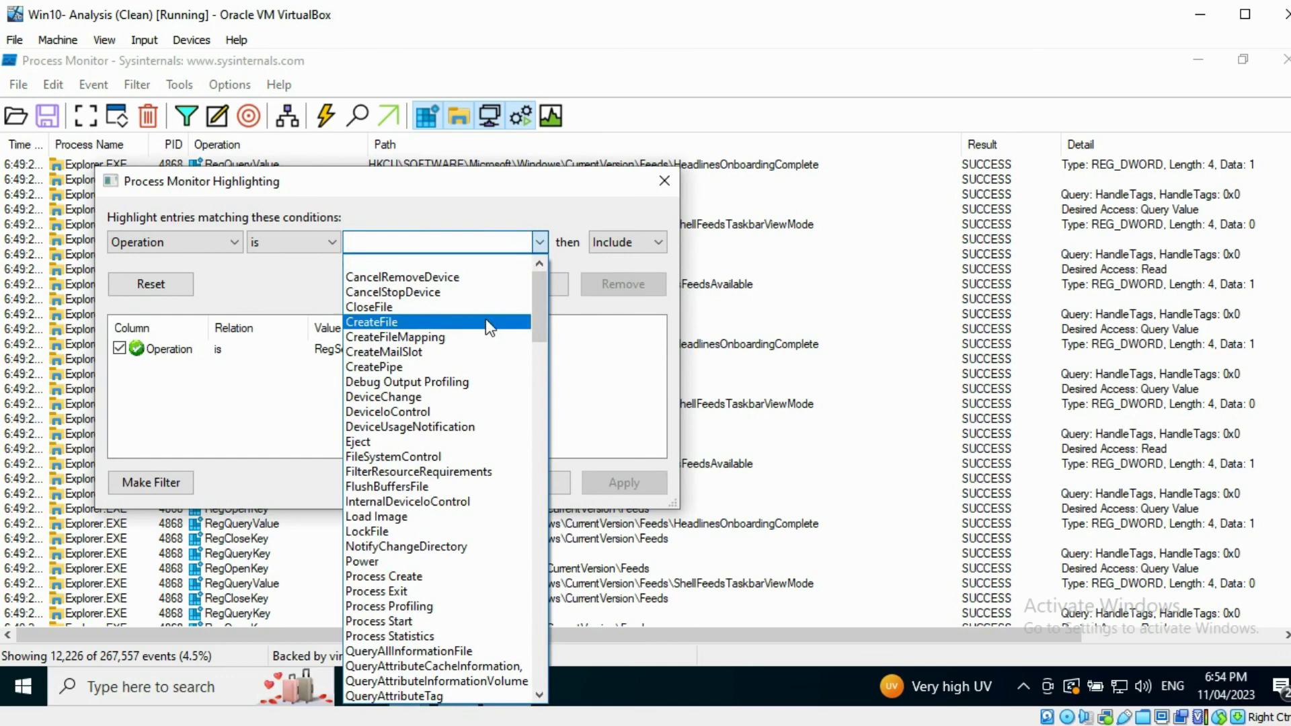
click(484, 321)
click(526, 283)
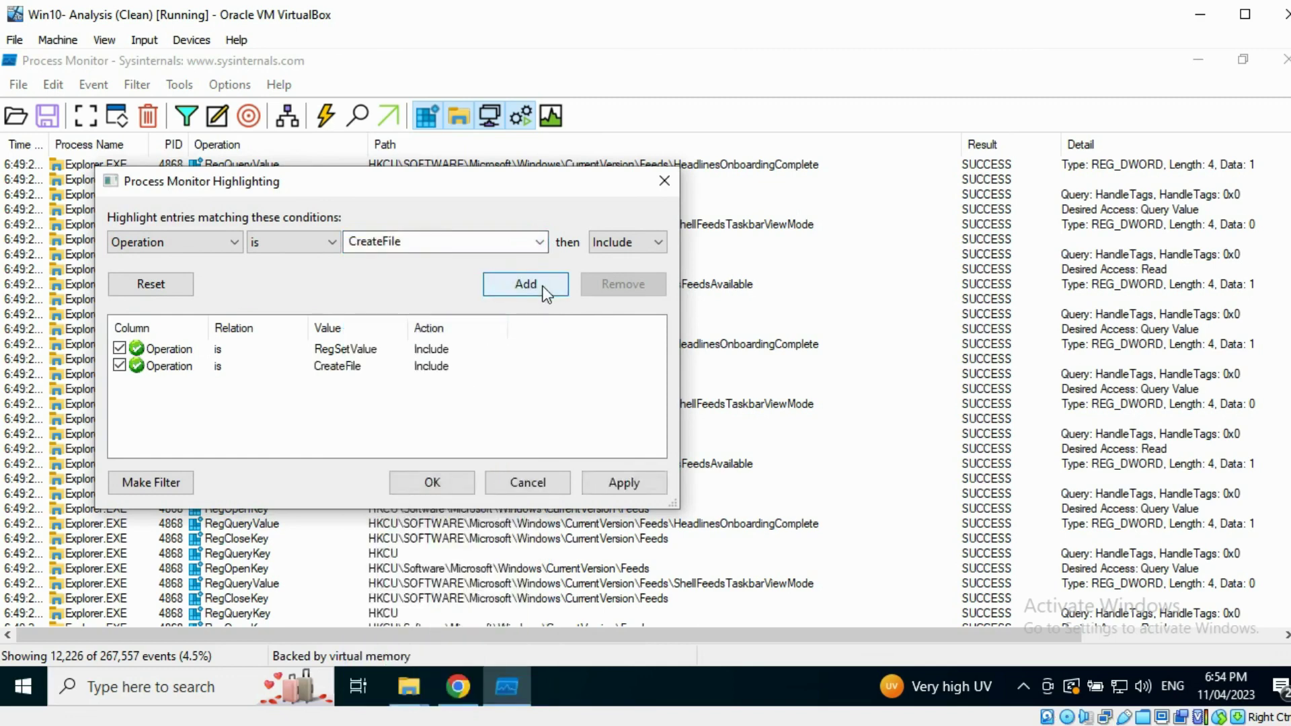
click(119, 348)
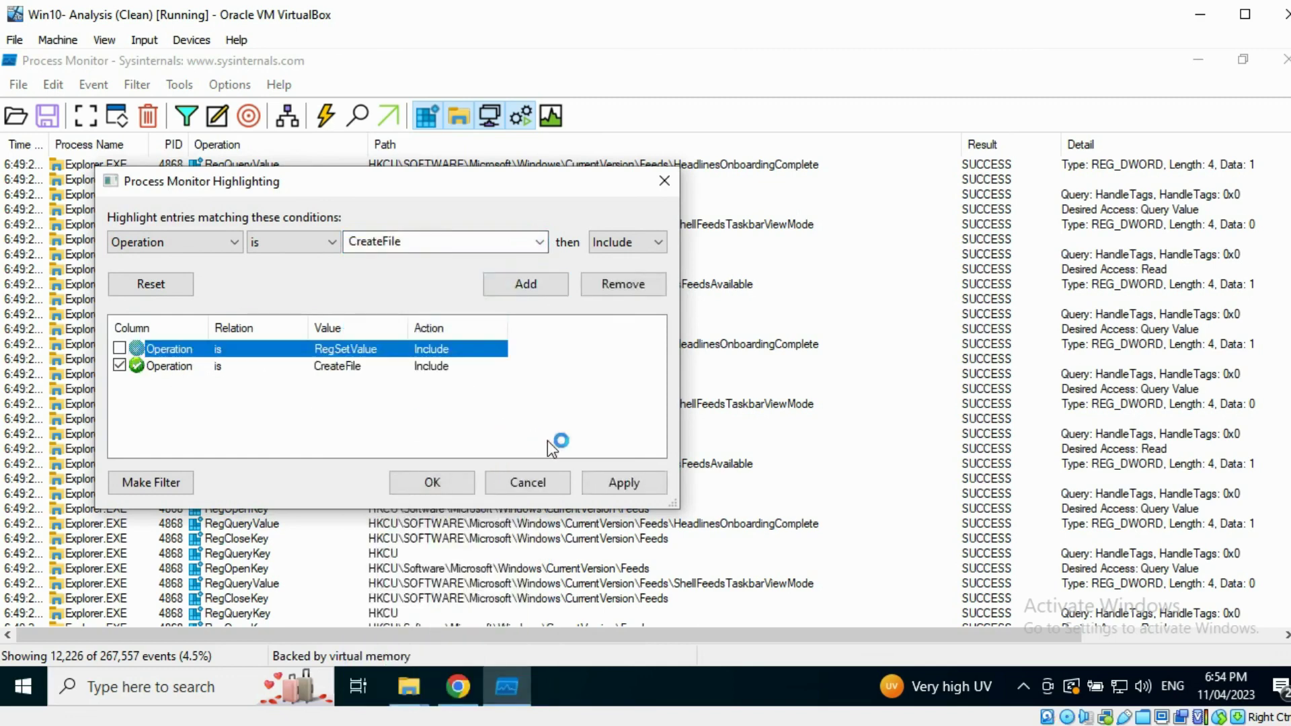
click(621, 482)
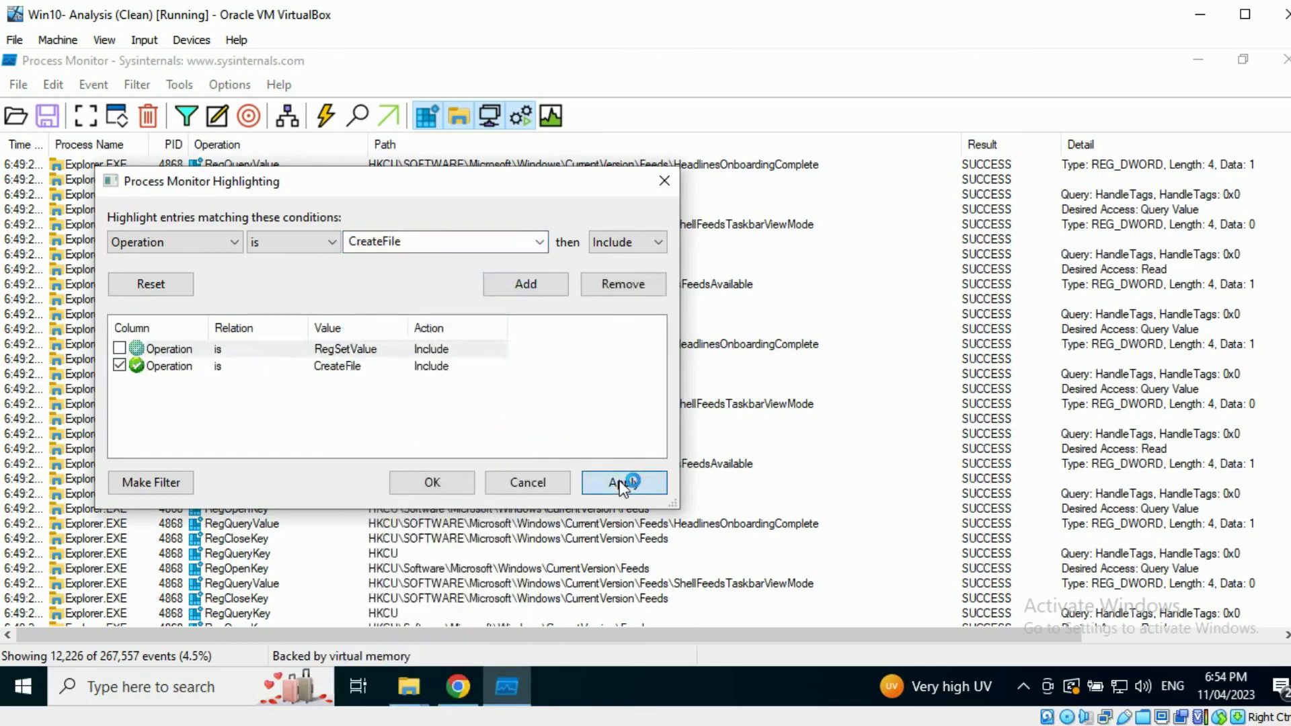
click(433, 482)
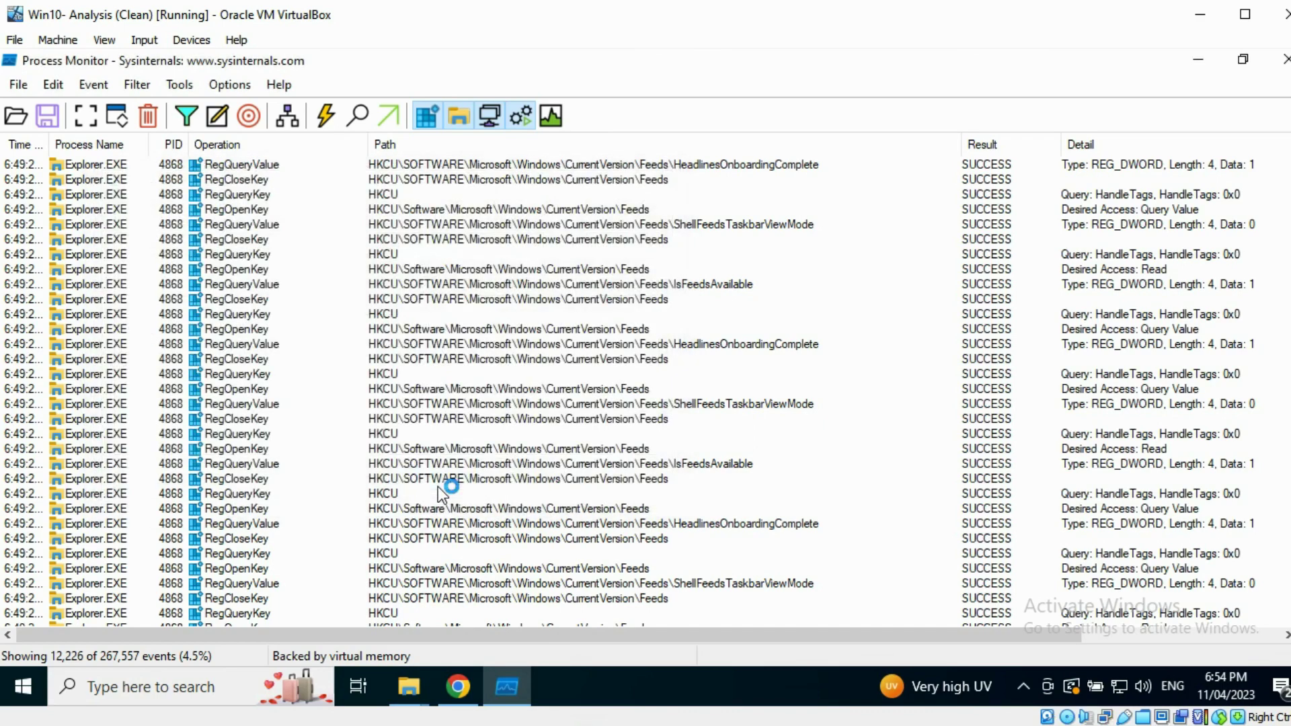
scroll(427, 333, down, 12)
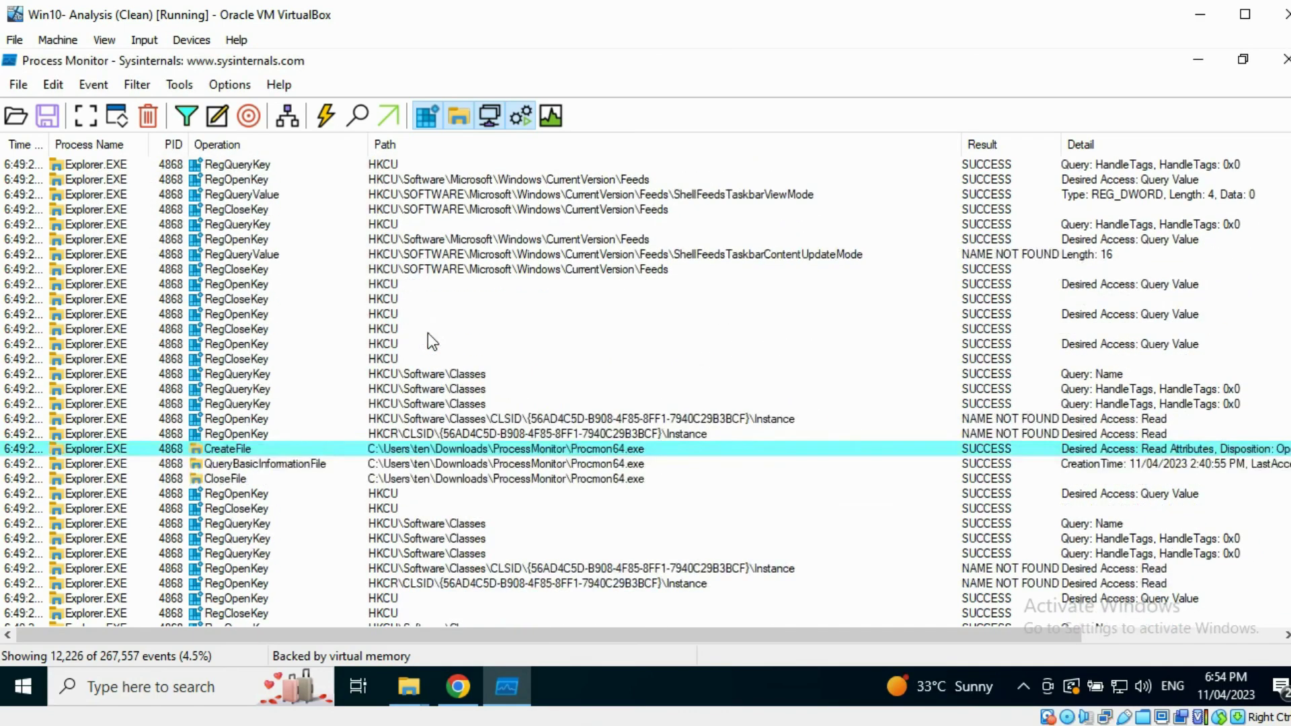
scroll(310, 392, down, 5)
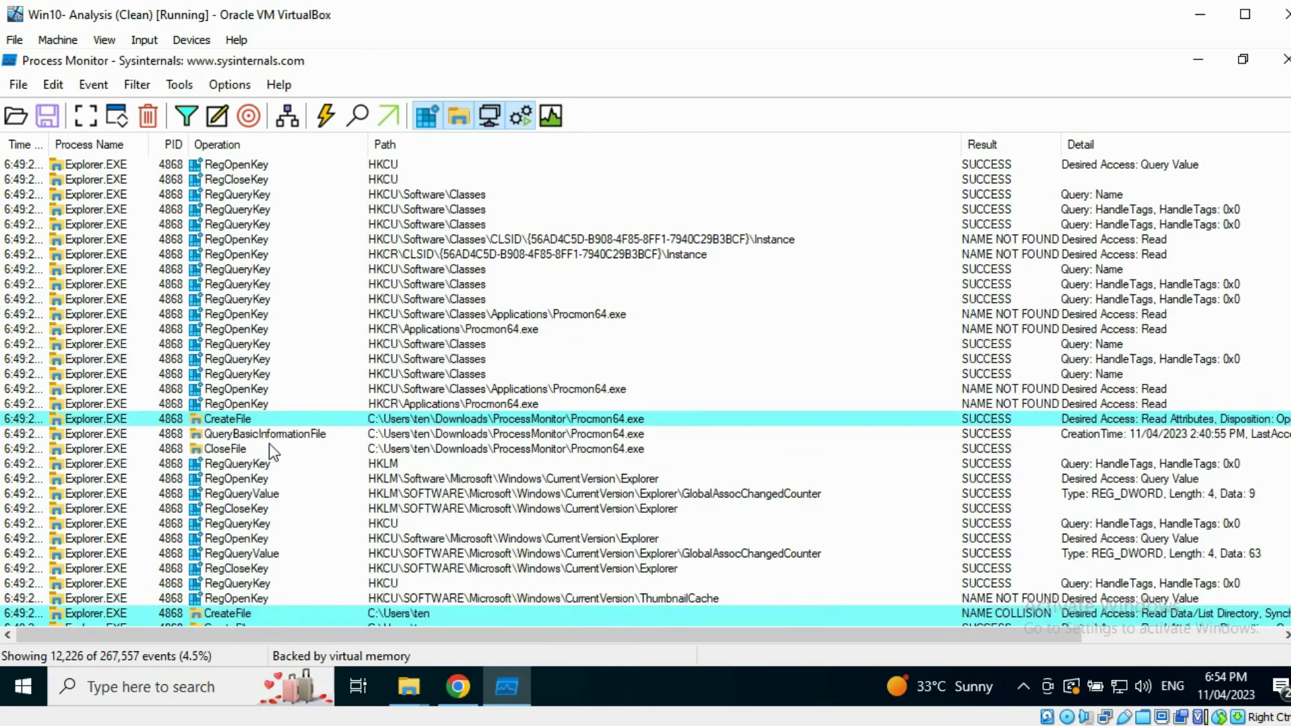
- Bring up File > Save to store the captured events
click(20, 87)
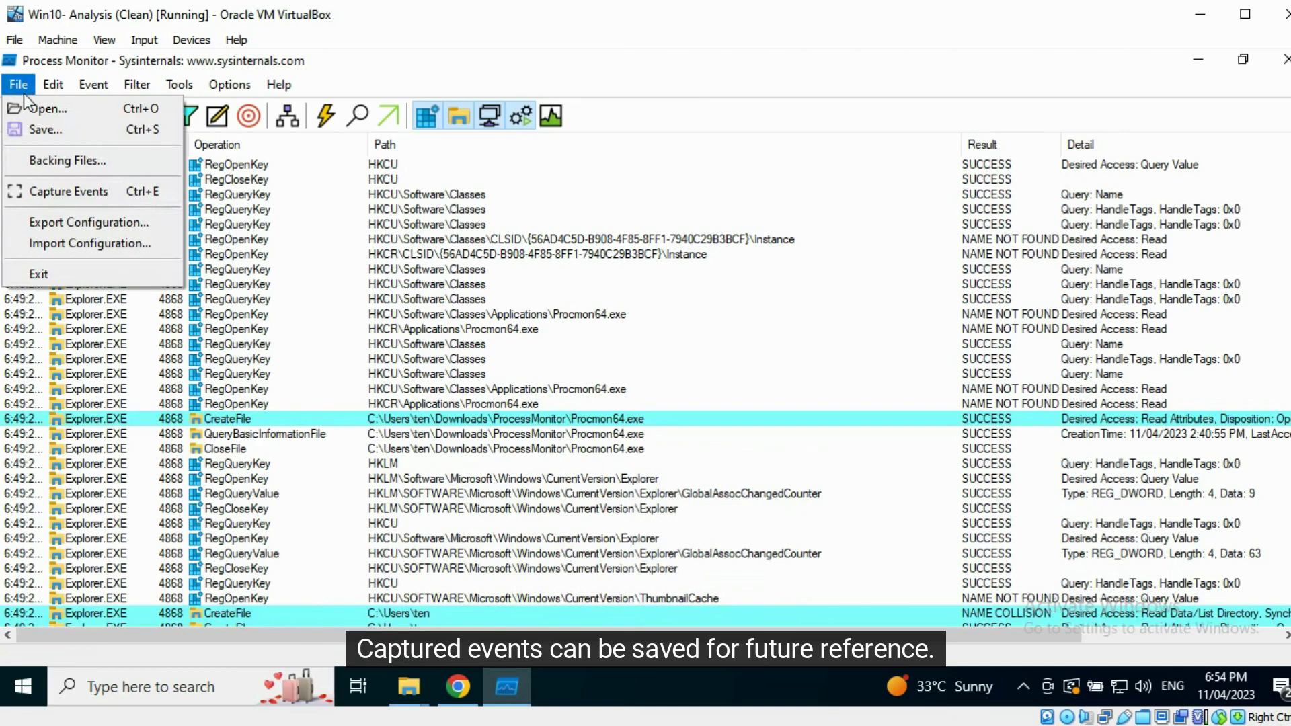
click(42, 131)
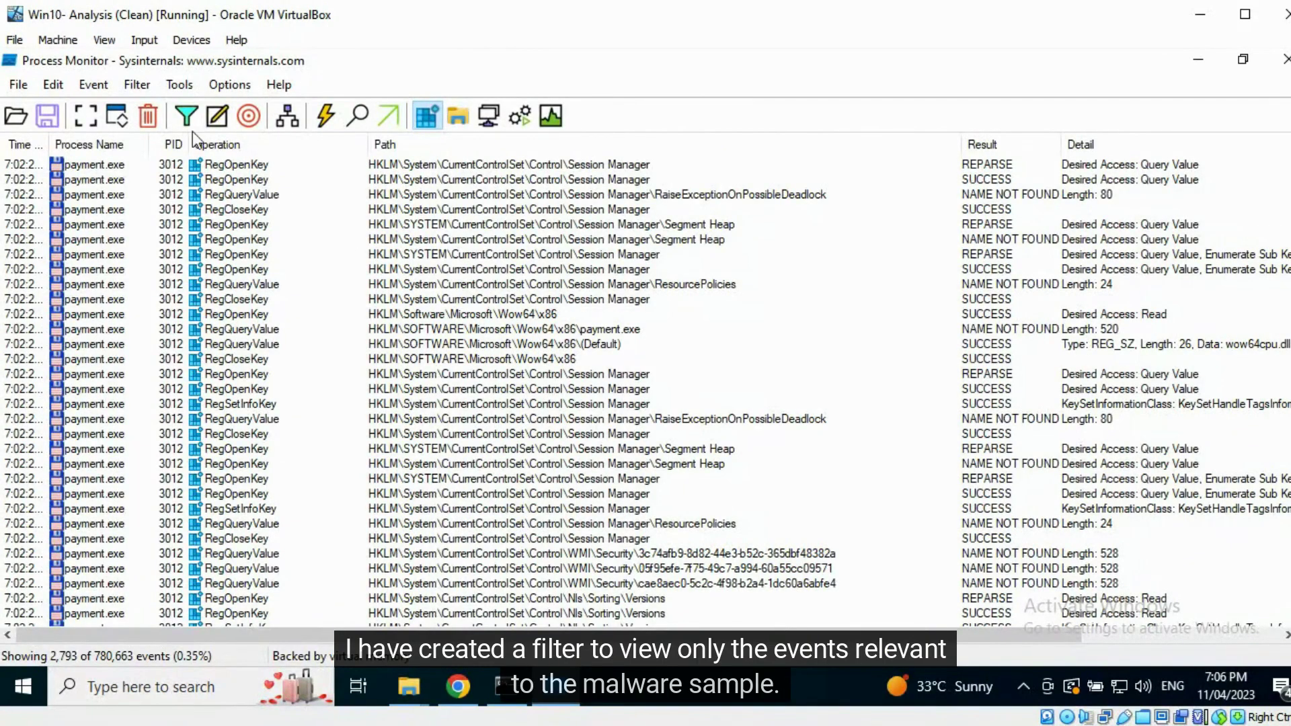
click(138, 82)
click(159, 136)
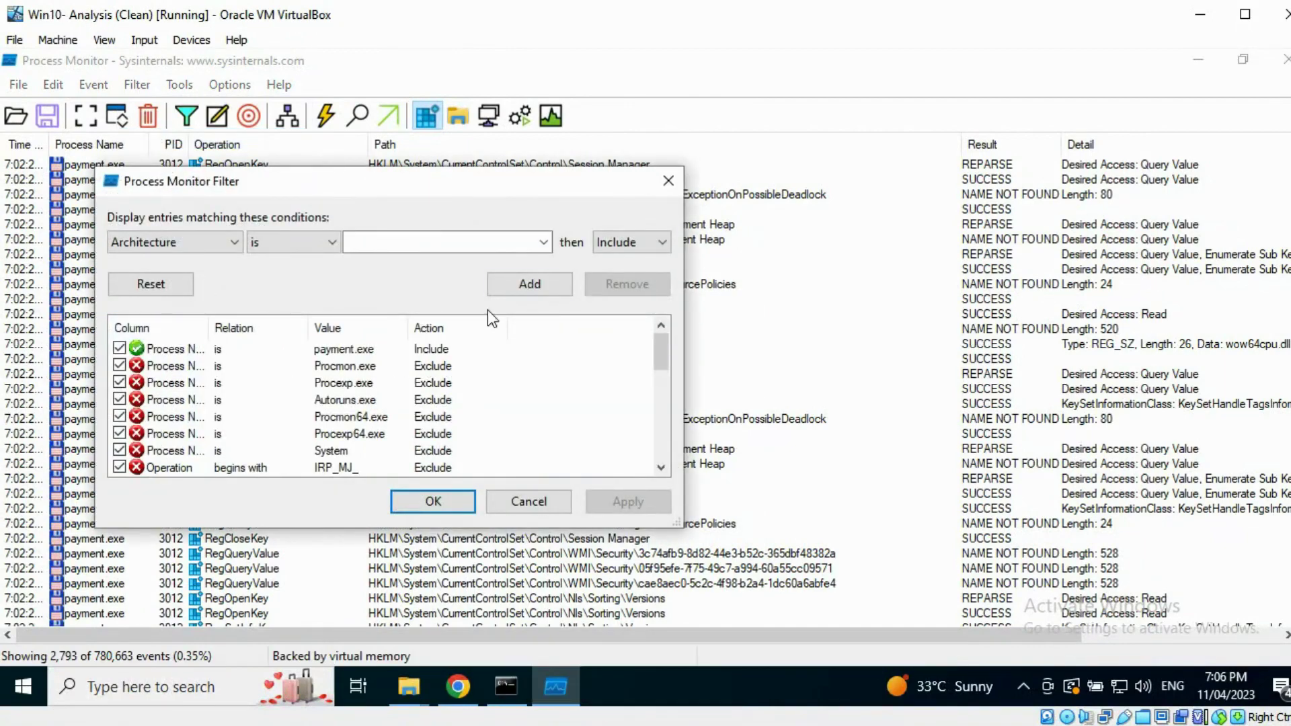
click(668, 180)
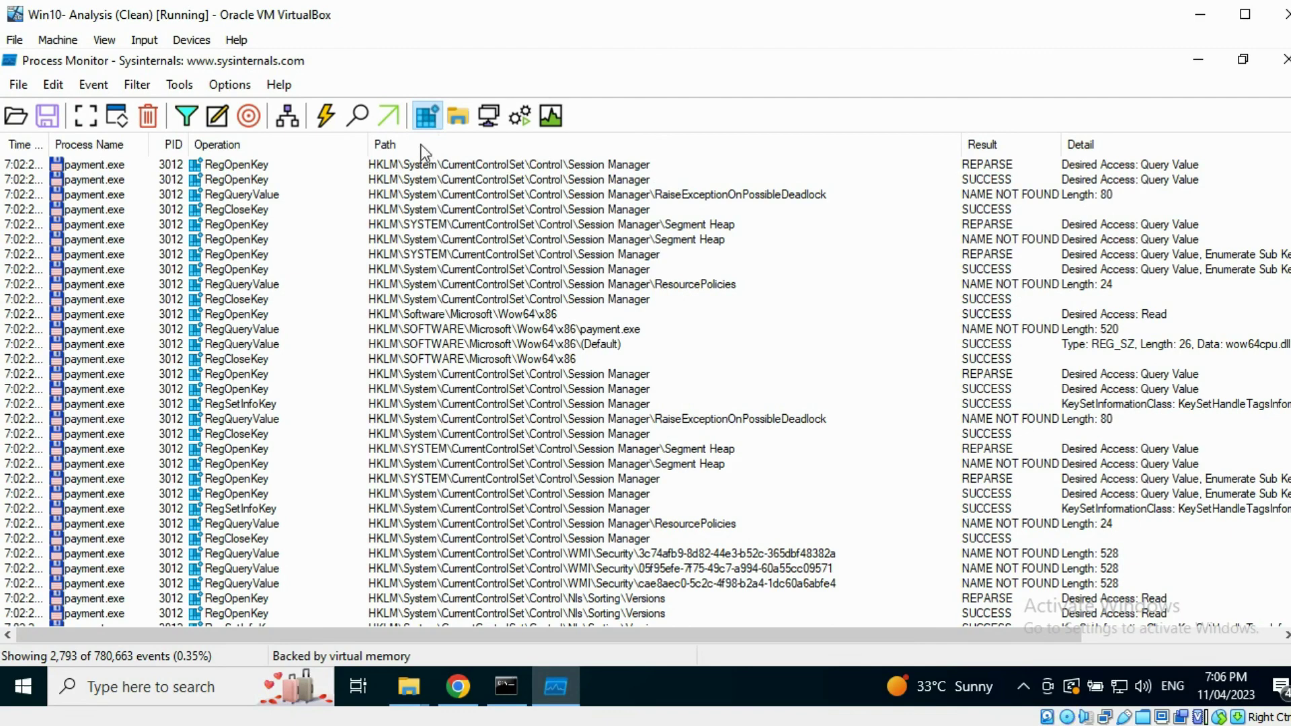
scroll(296, 211, down, 3)
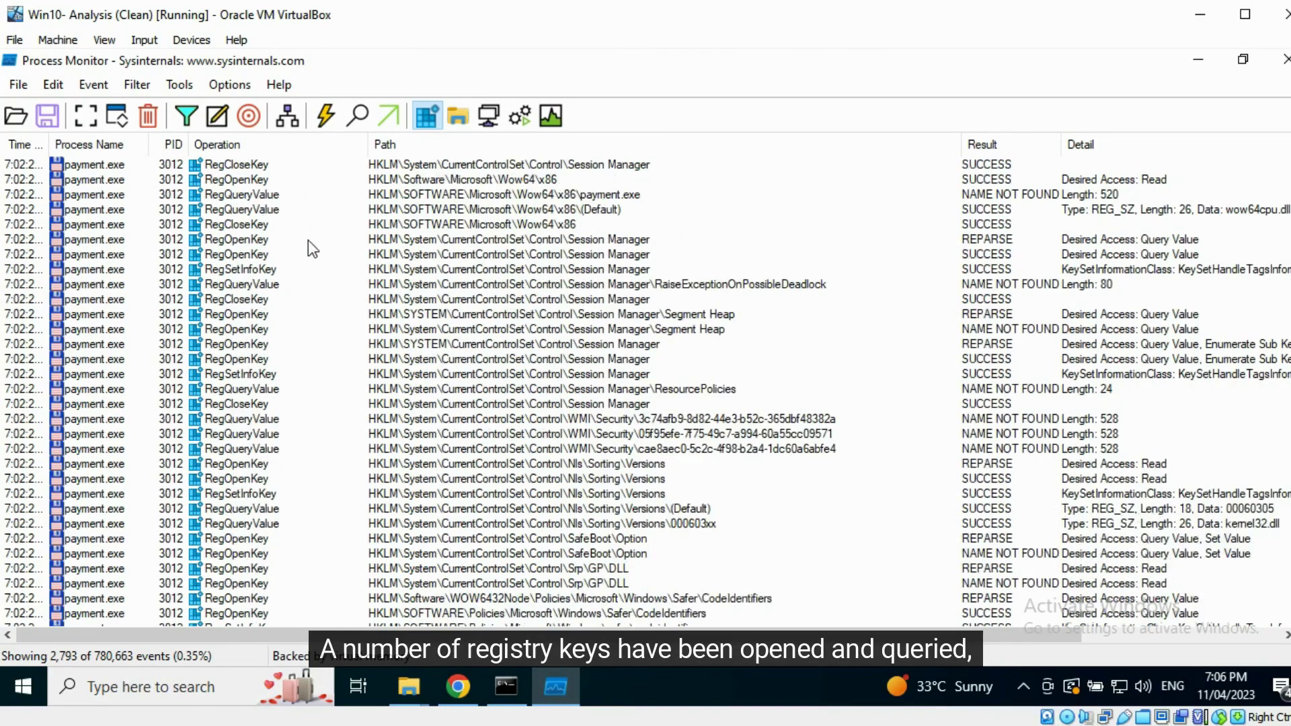
scroll(307, 242, down, 5)
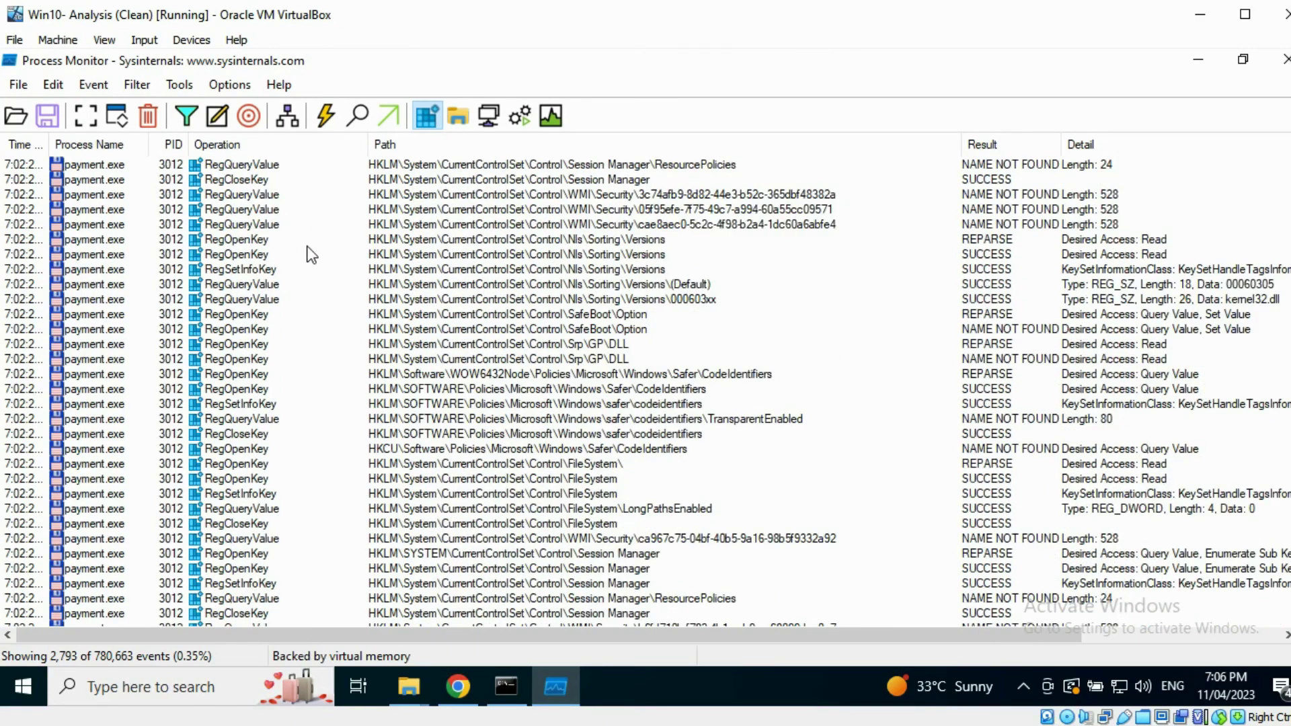
scroll(311, 254, down, 2)
scroll(310, 254, down, 5)
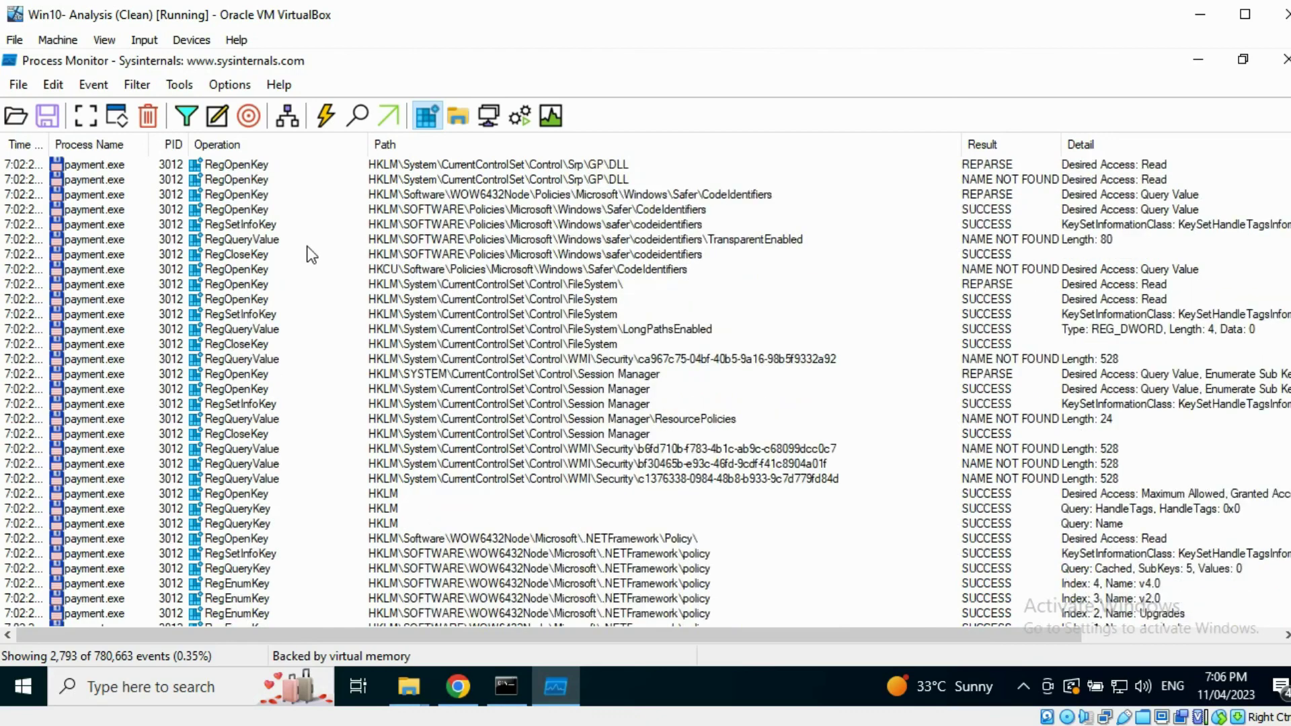
scroll(311, 254, down, 2)
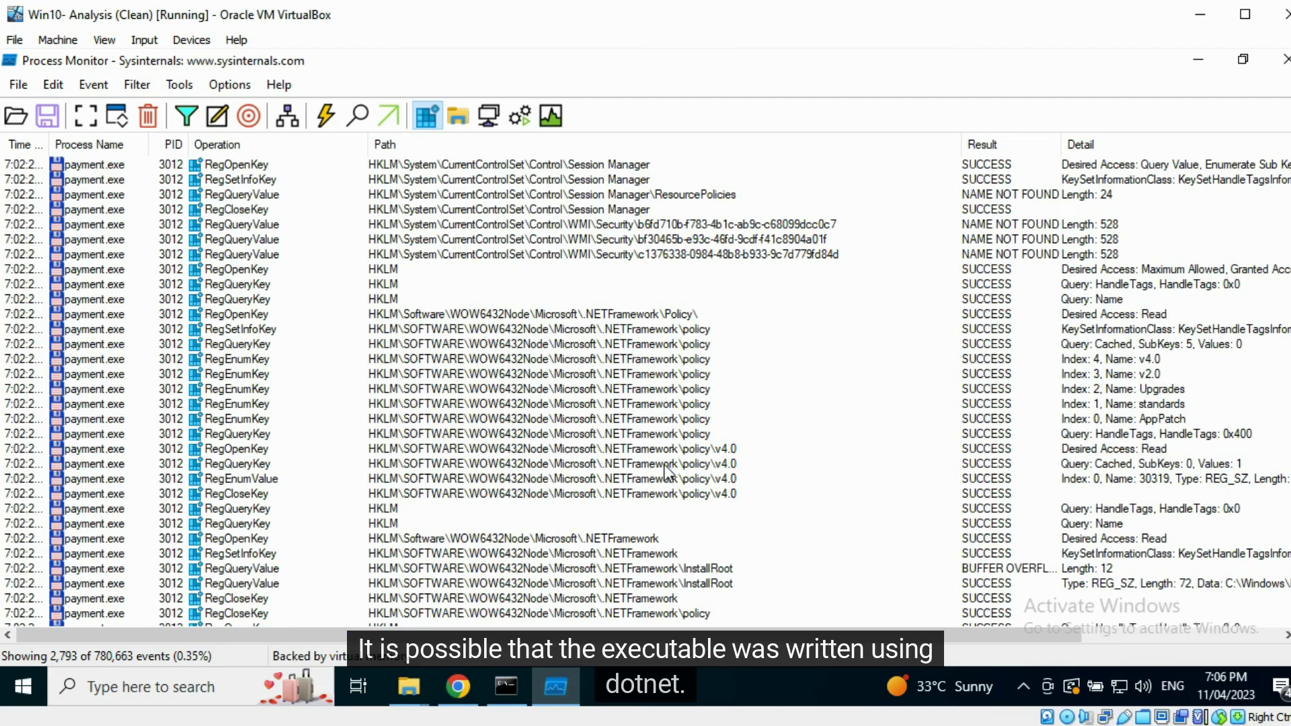
scroll(666, 473, down, 2)
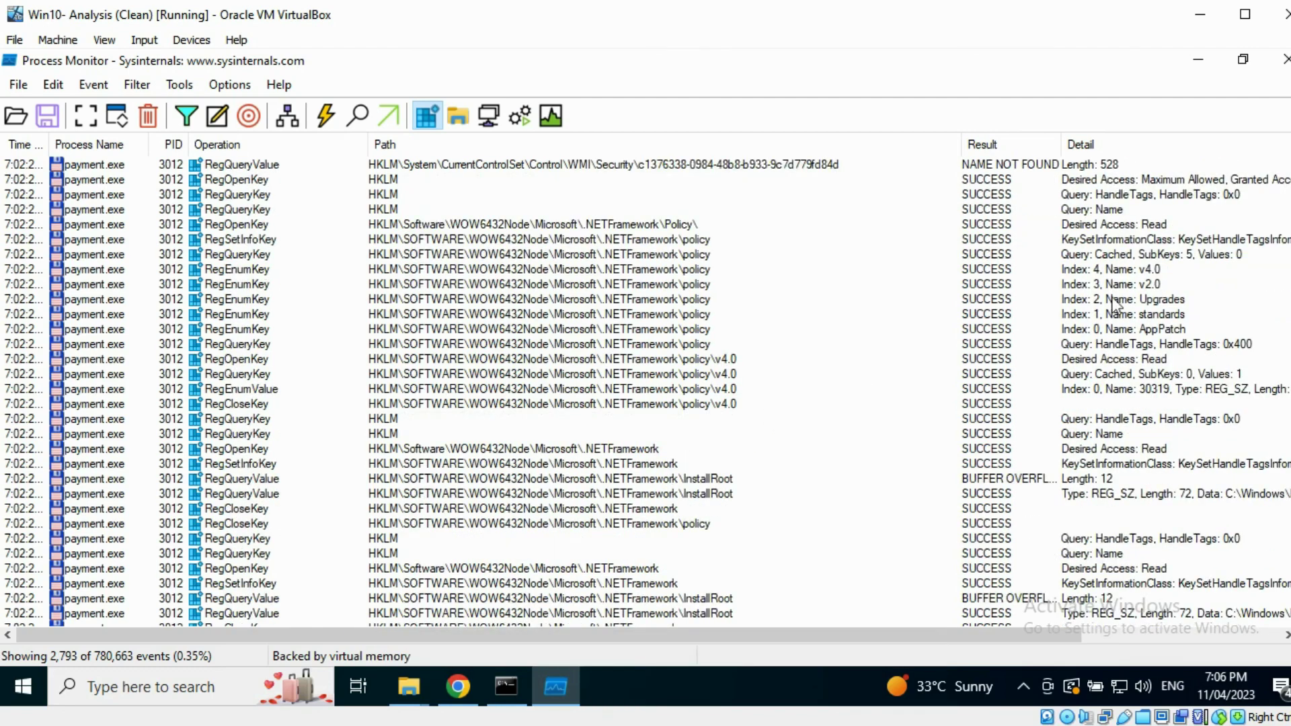
scroll(645, 387, down, 20)
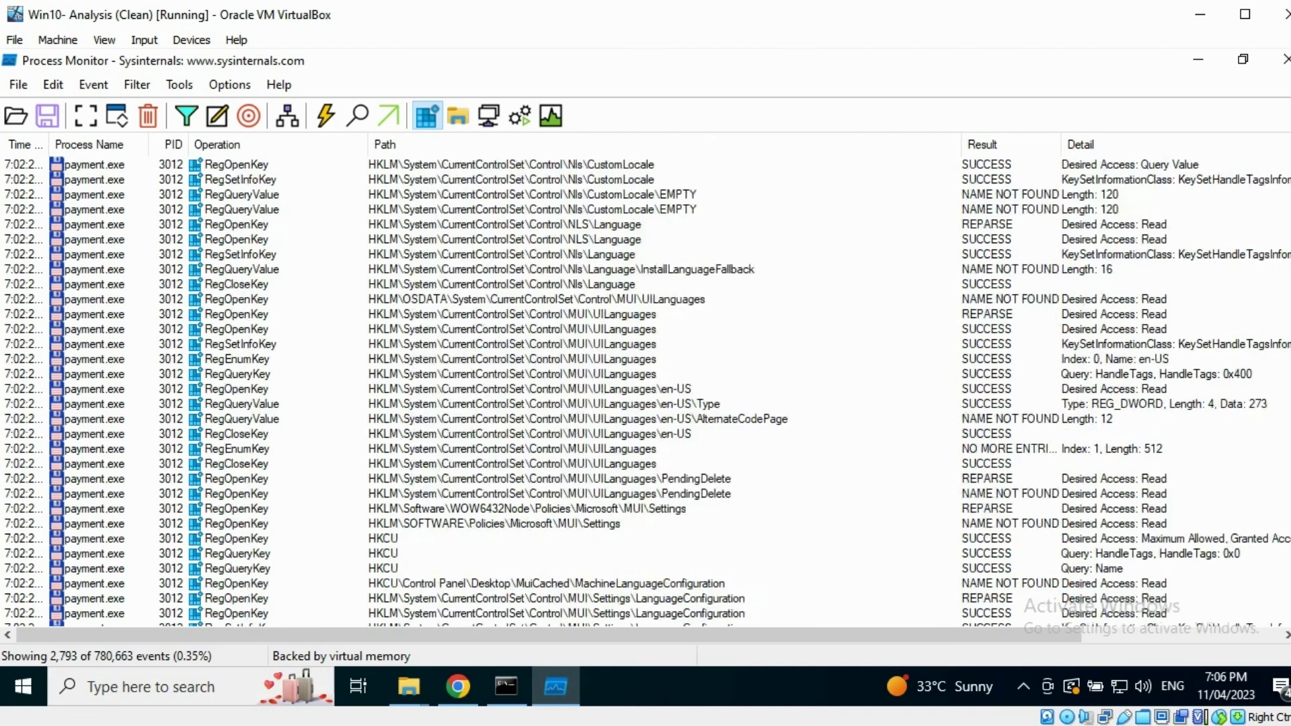
scroll(832, 377, down, 10)
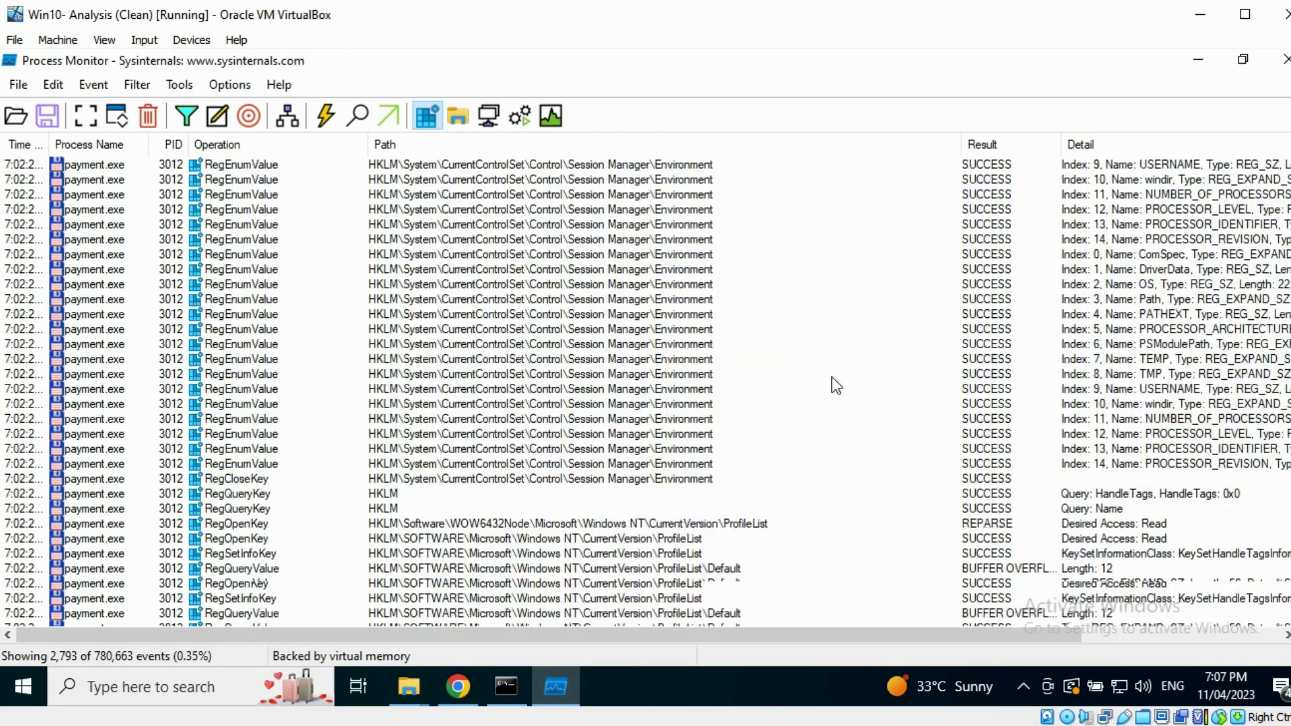
scroll(834, 389, down, 13)
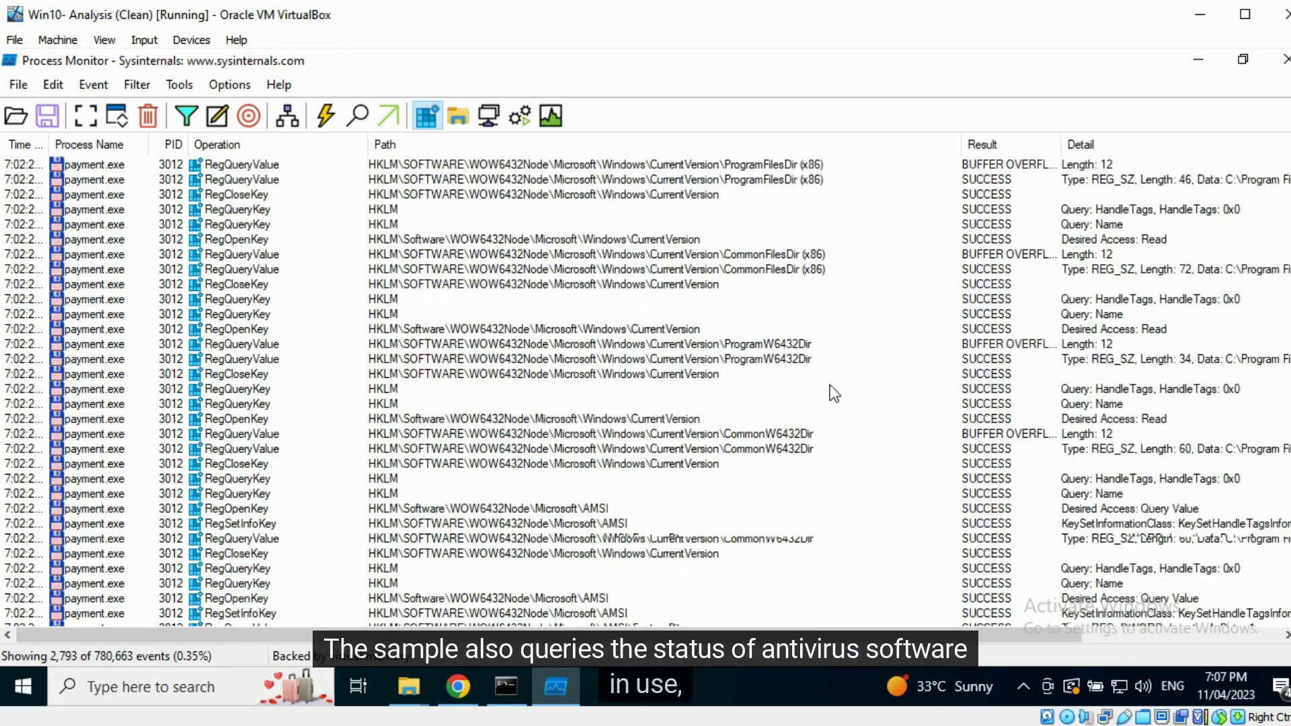
scroll(816, 385, down, 2)
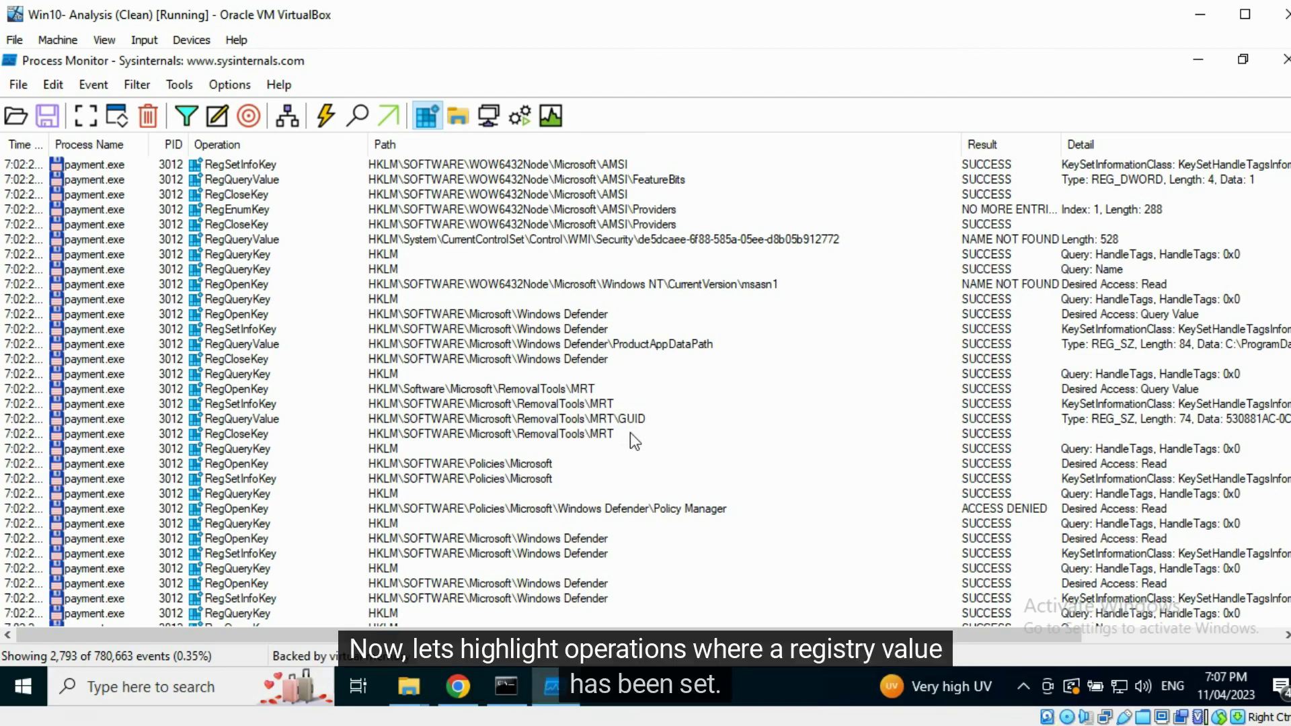
- Add and apply an 'Operation is RegSetValue' highlight rule
click(214, 118)
click(235, 241)
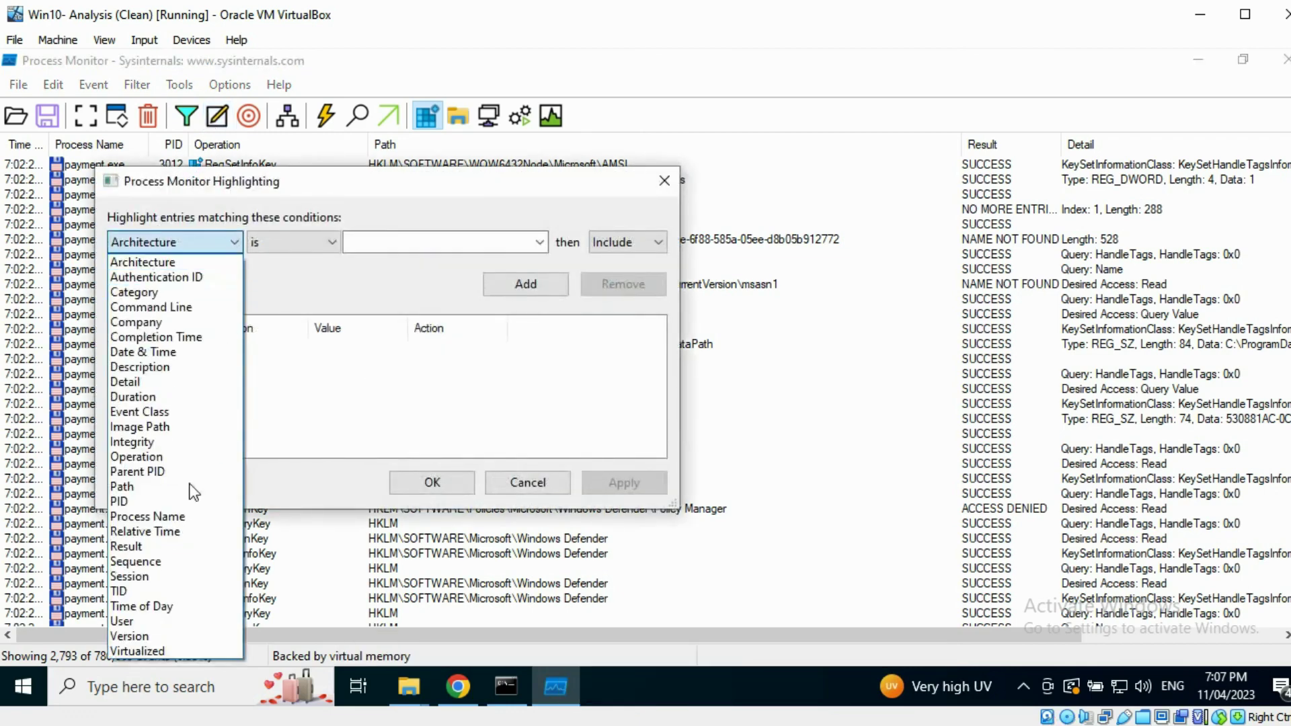
click(136, 456)
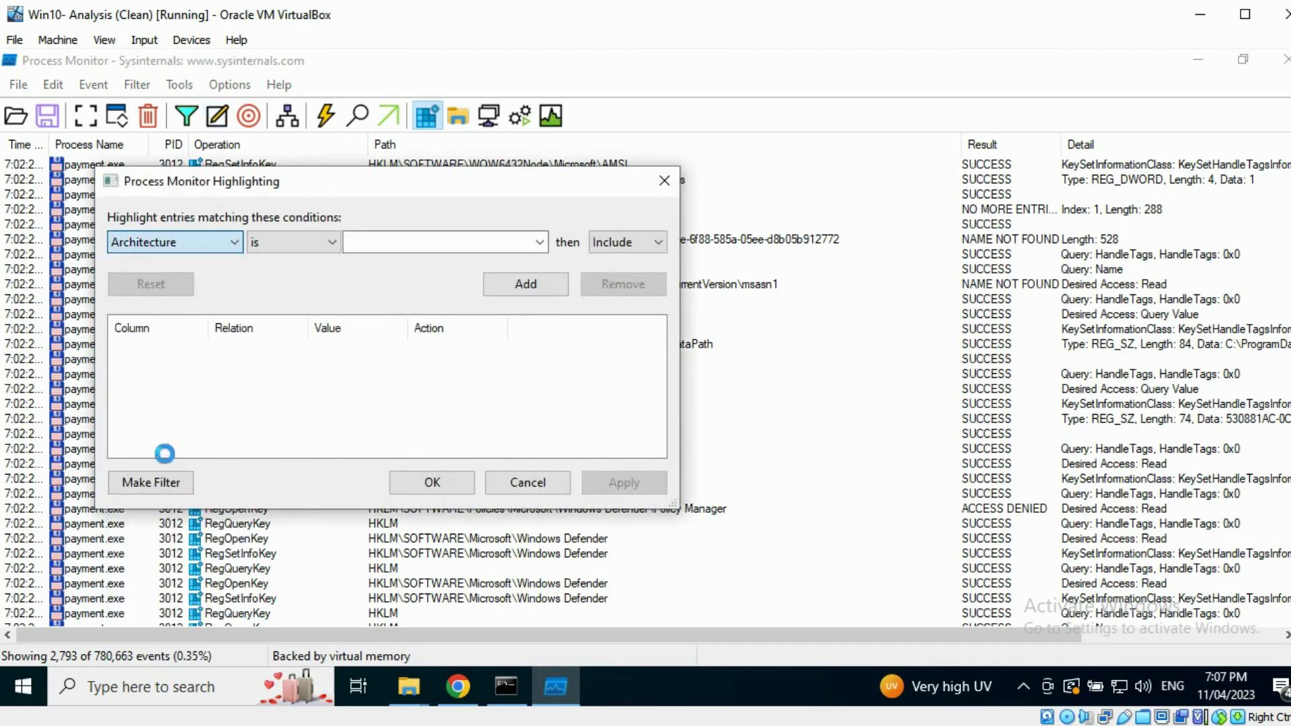
click(540, 242)
scroll(447, 470, down, 15)
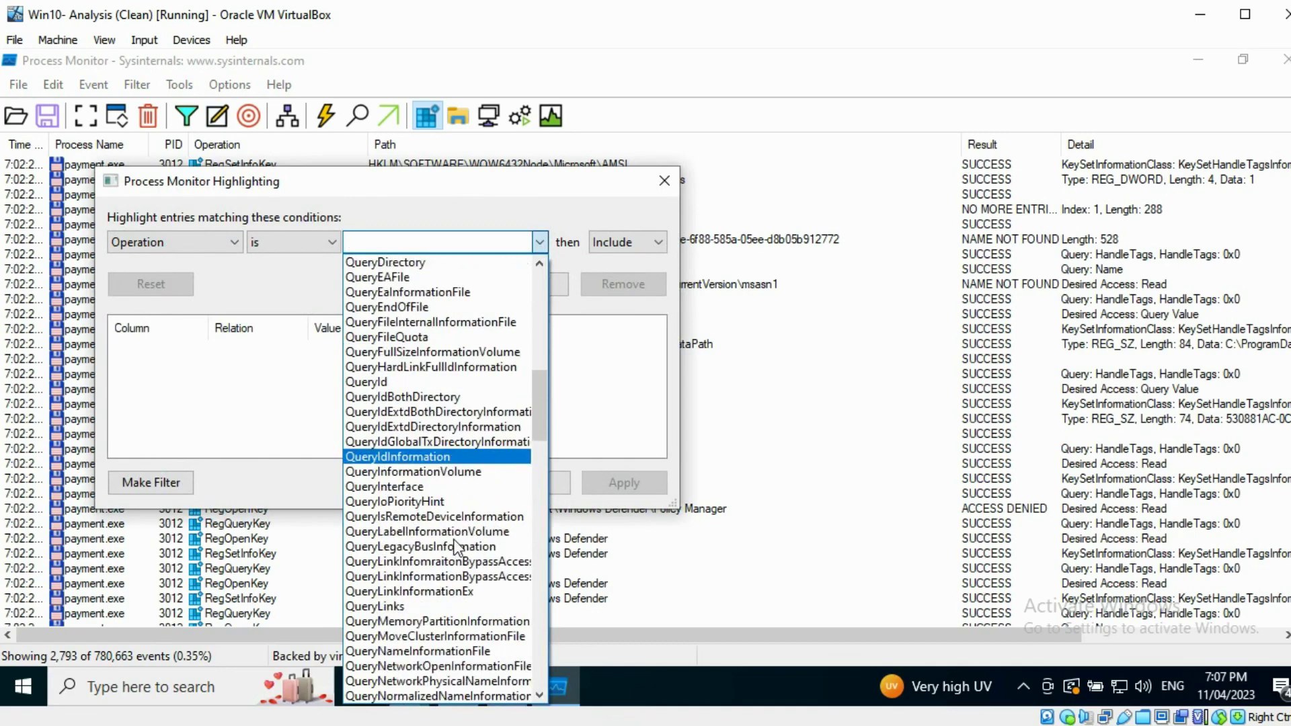
scroll(455, 546, down, 15)
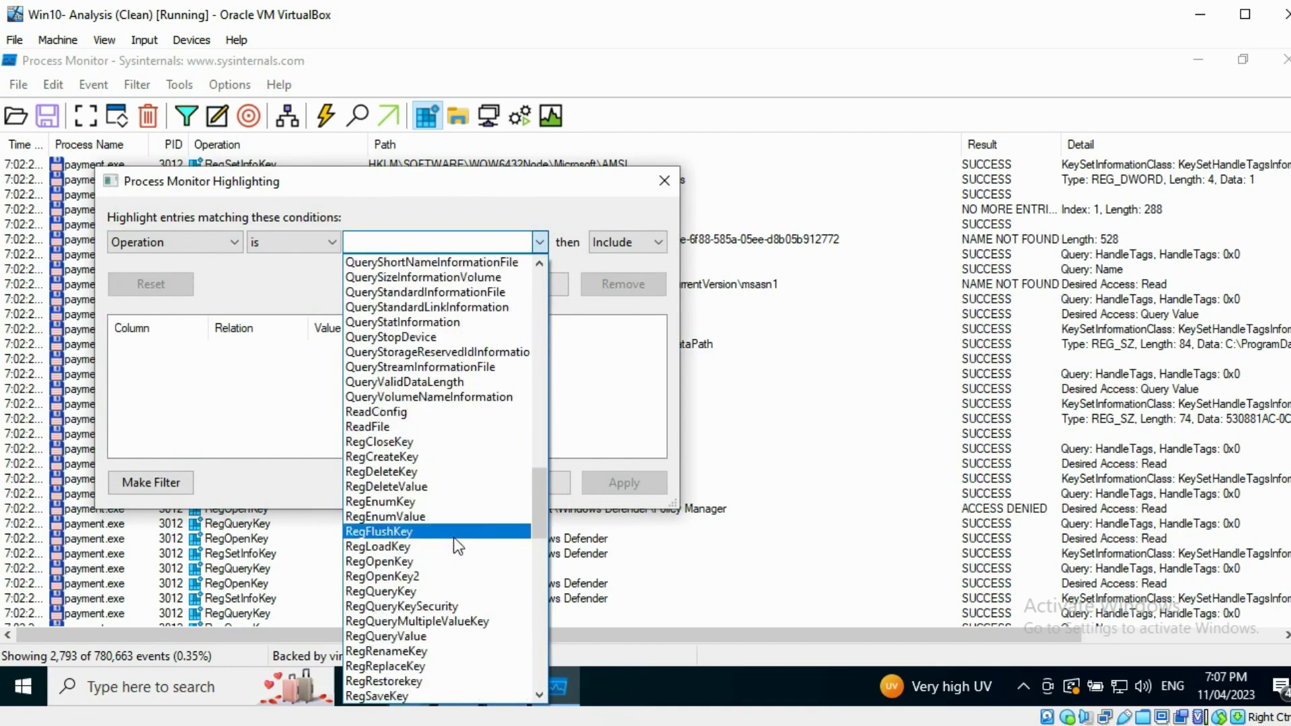
scroll(450, 545, down, 2)
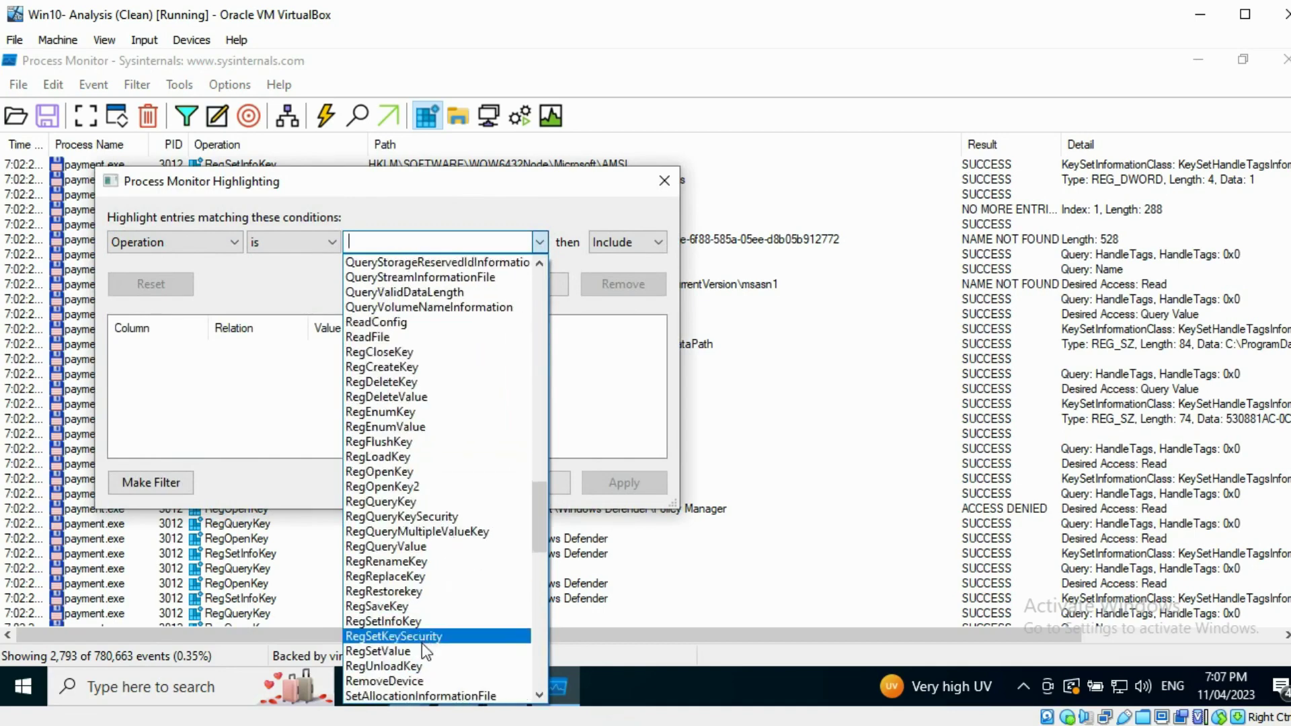
click(419, 650)
click(538, 285)
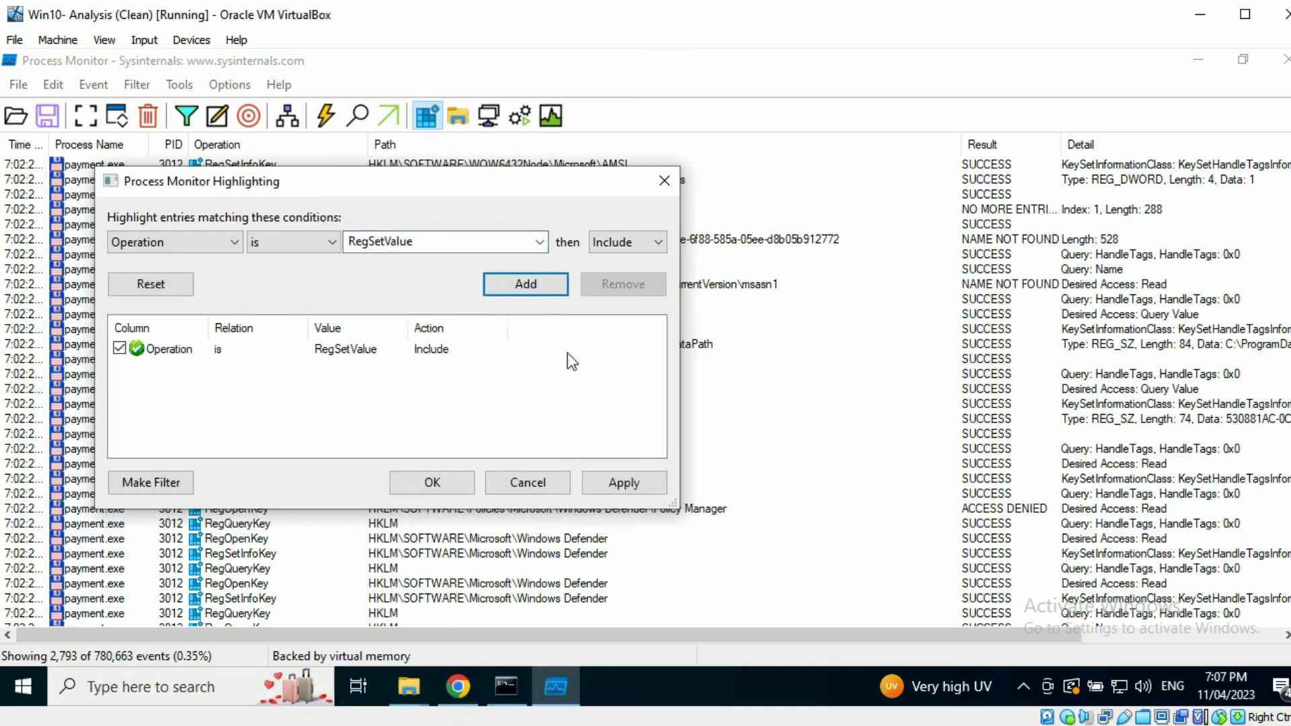
click(623, 484)
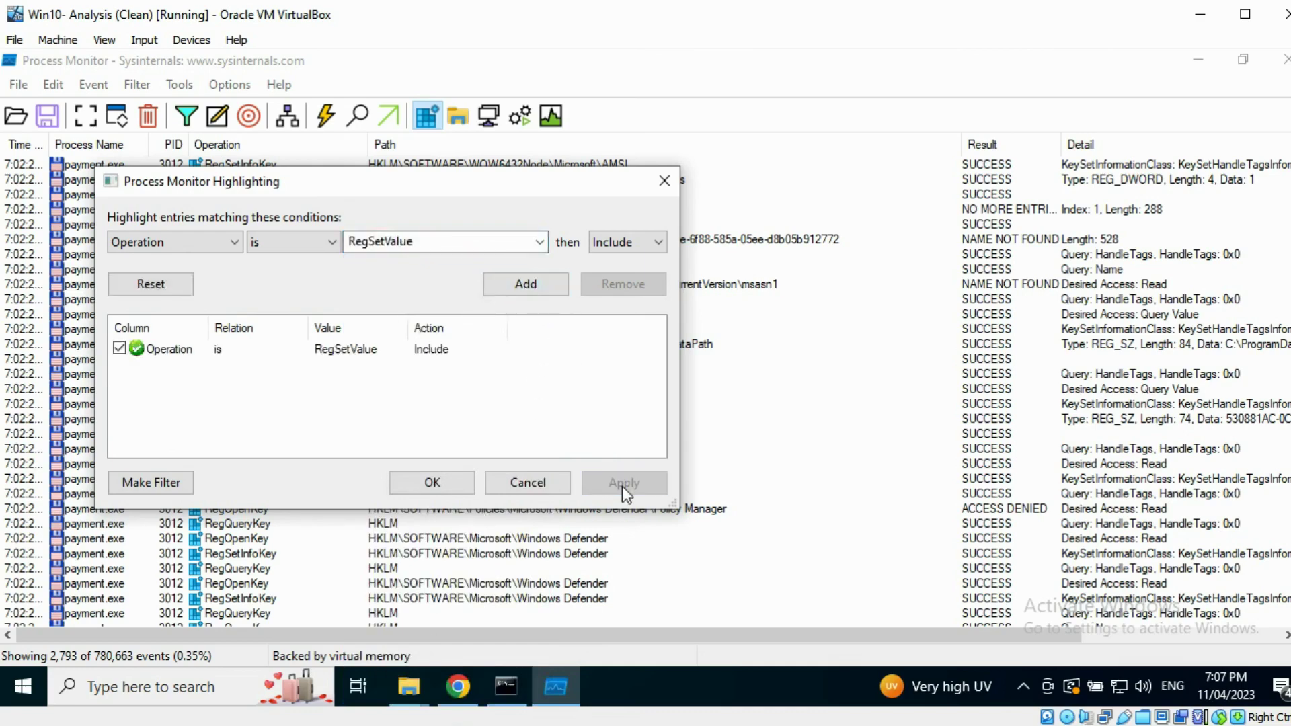
click(430, 484)
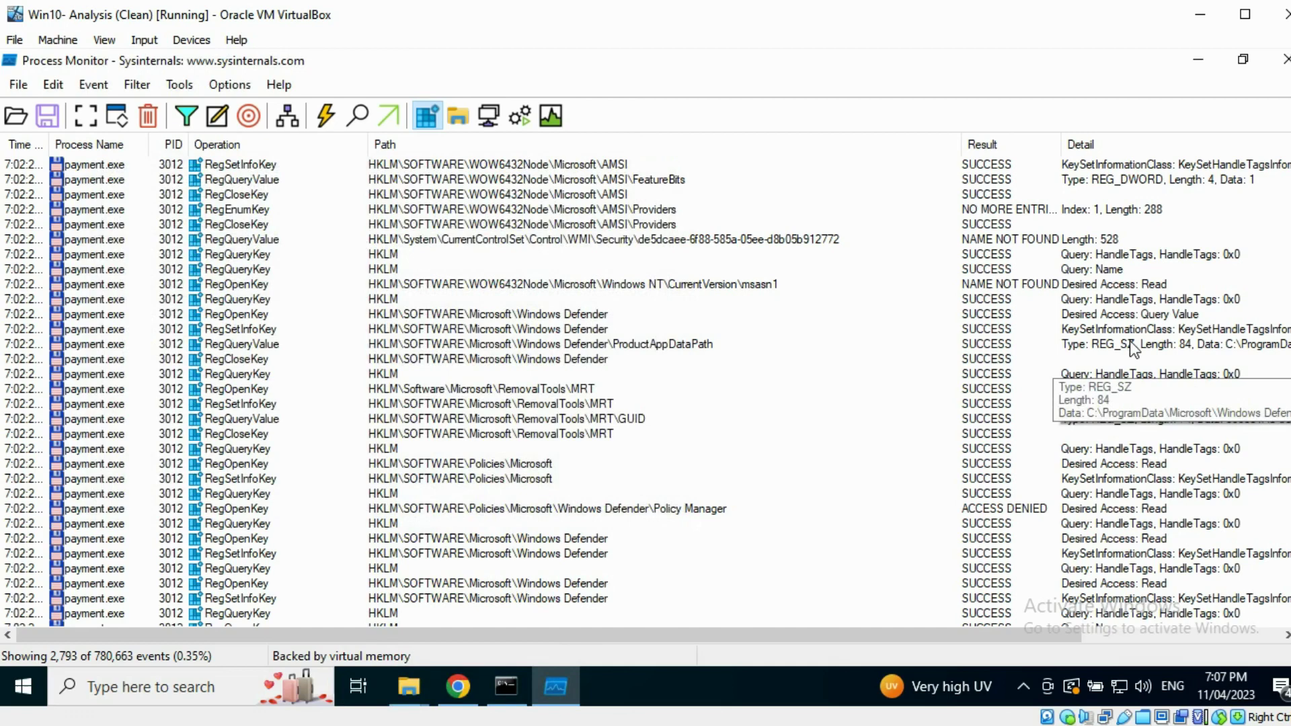
- Scroll the registry events to the RegSetValue on HKCU\...\Run\crsi
scroll(1043, 401, down, 3)
scroll(646, 389, down, 10)
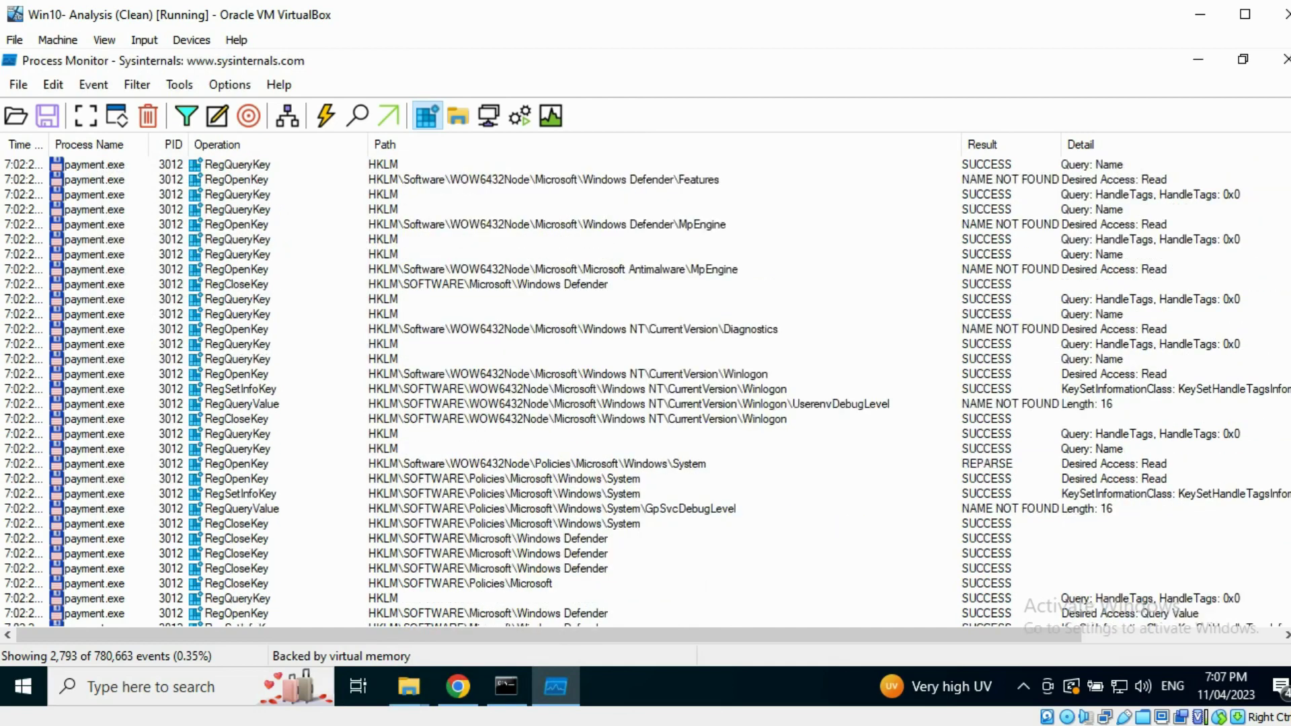
scroll(645, 388, down, 10)
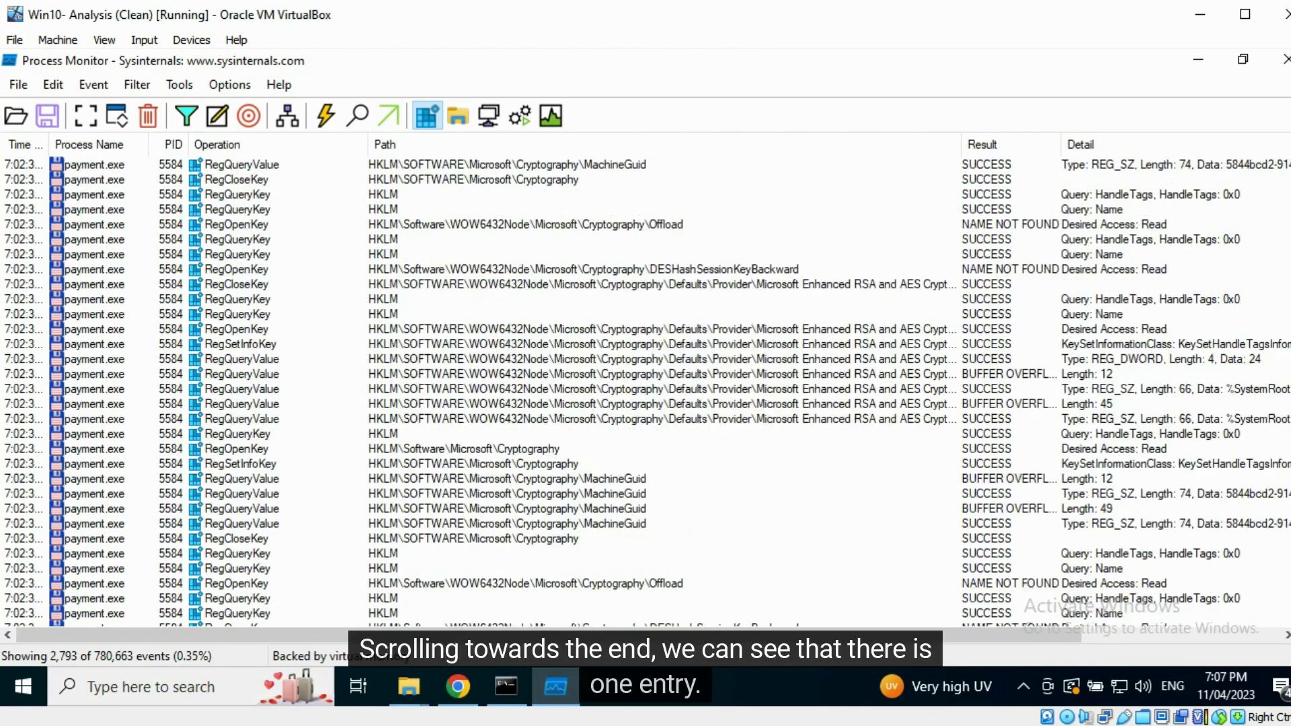
scroll(1075, 556, down, 10)
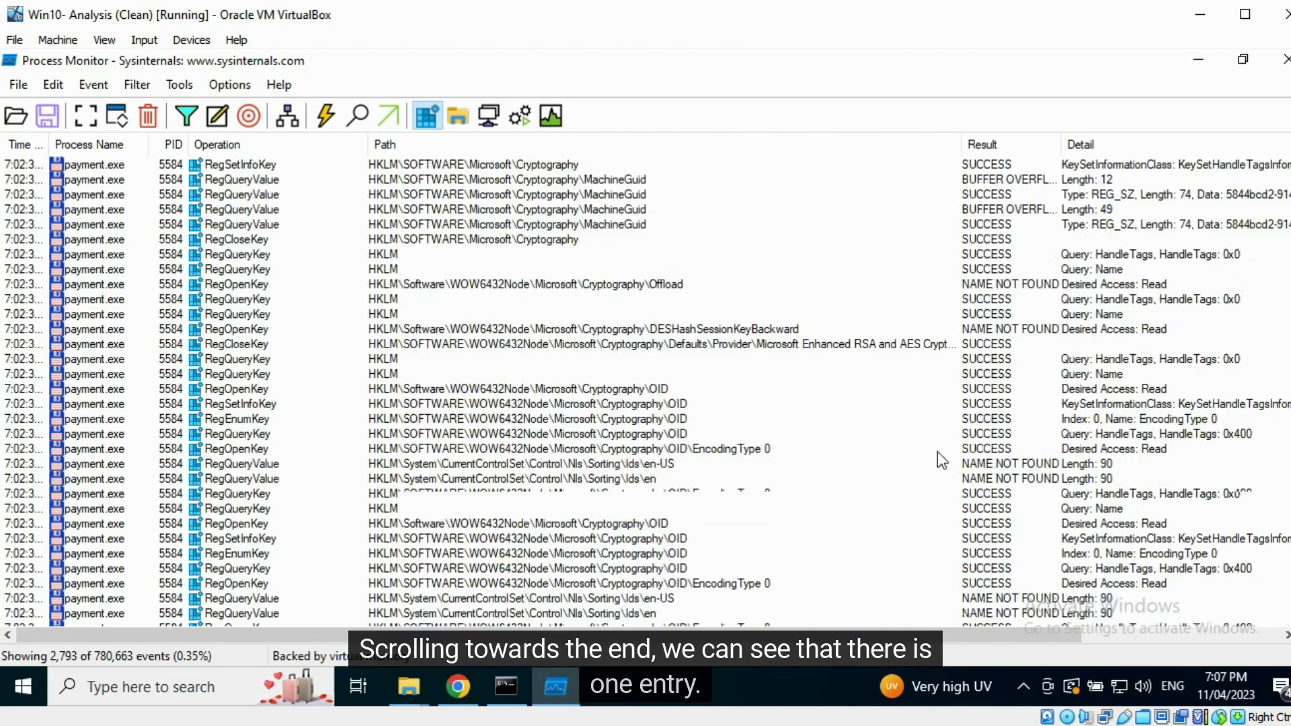
scroll(752, 457, down, 10)
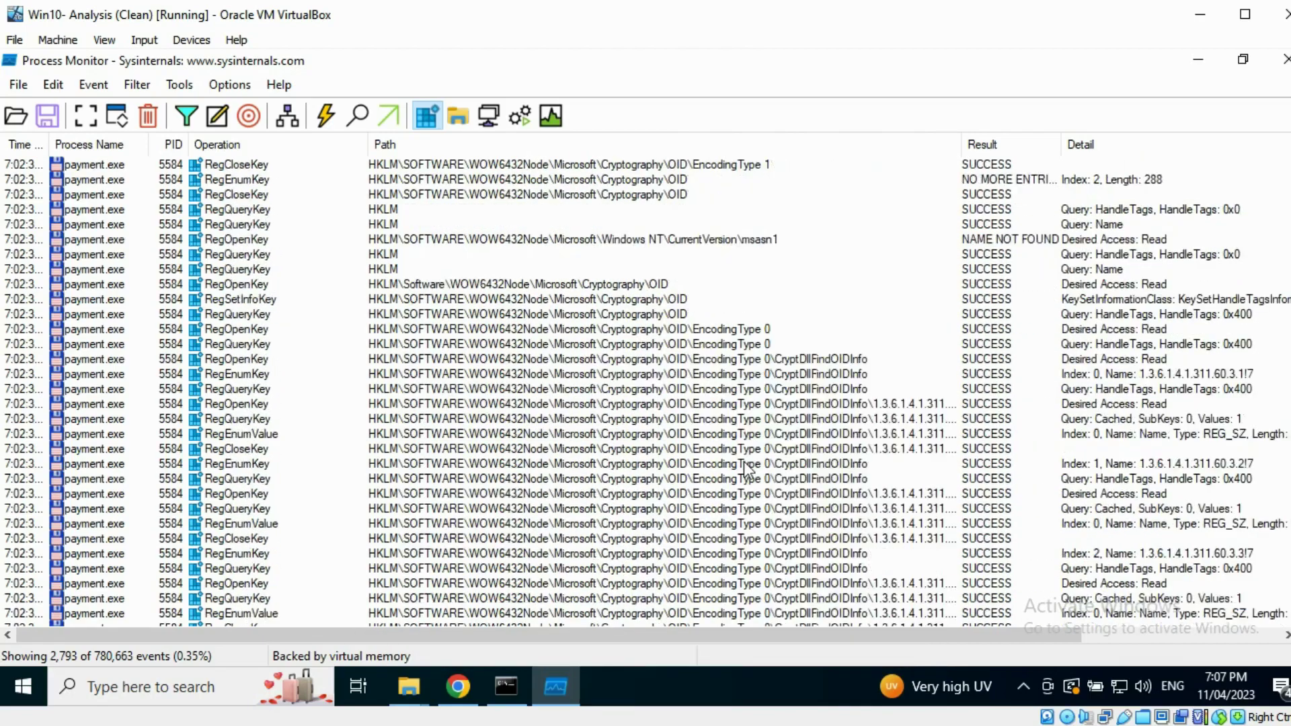
scroll(744, 461, down, 10)
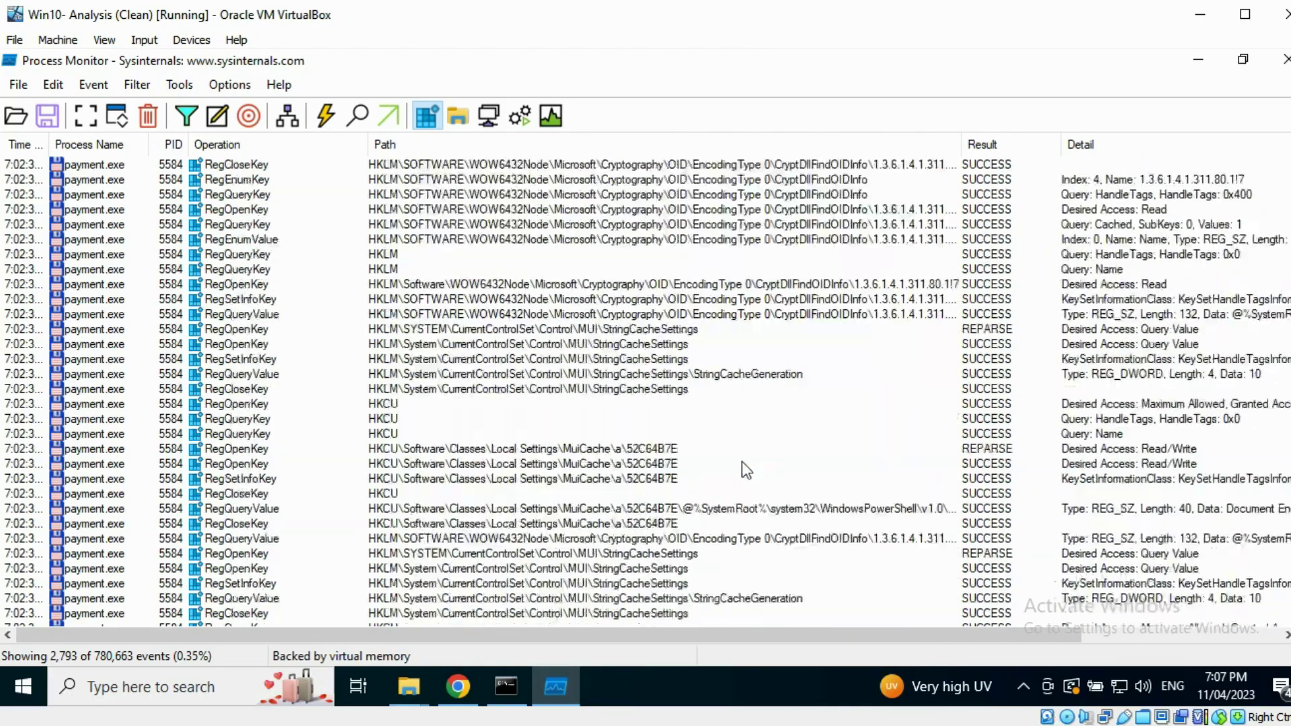
scroll(739, 462, down, 15)
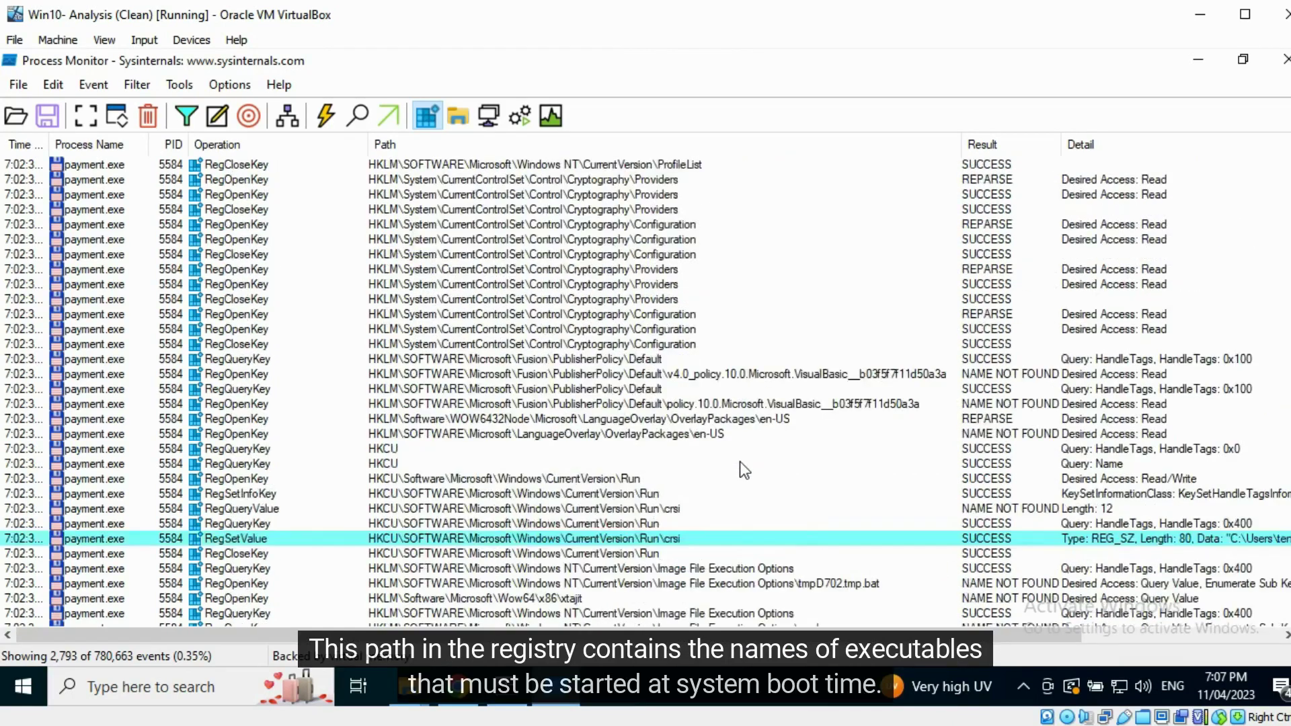
scroll(740, 461, up, 2)
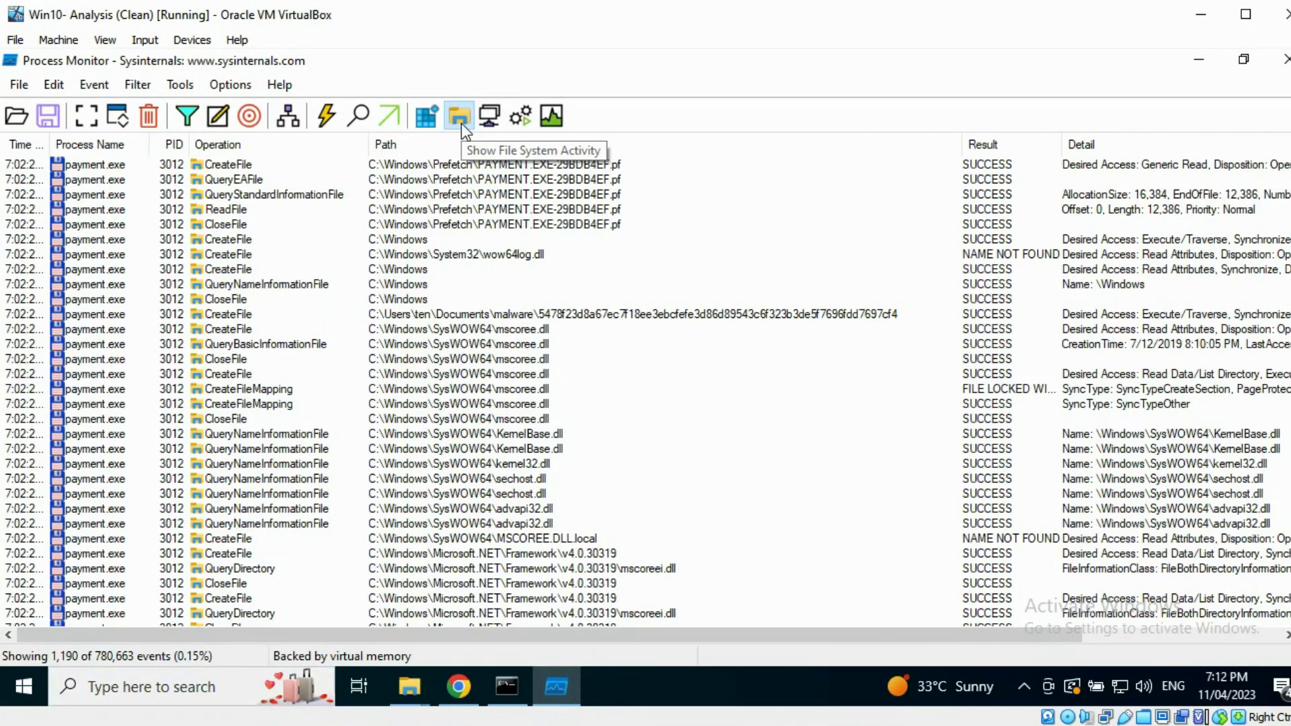
- Select the CreateFile event for CLR_v4.0_32\UsageLogs\payment.exe.log
click(509, 168)
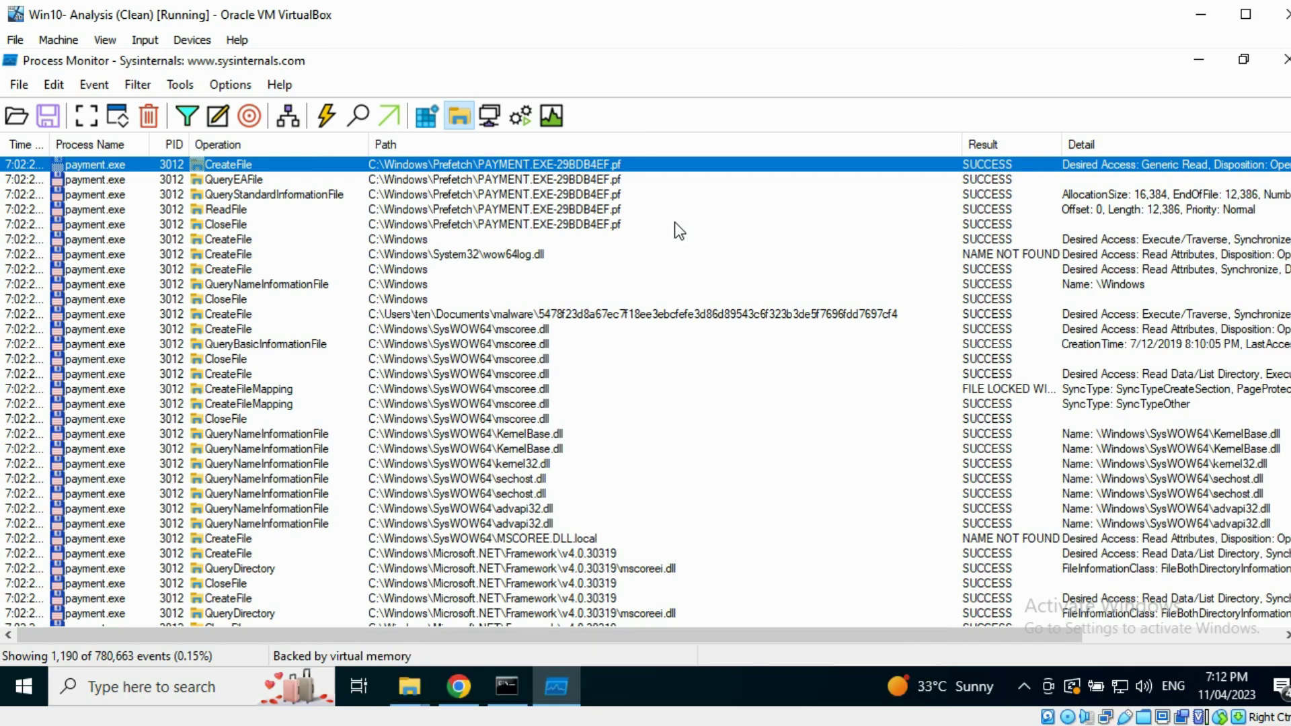
scroll(675, 222, down, 9)
scroll(674, 243, down, 15)
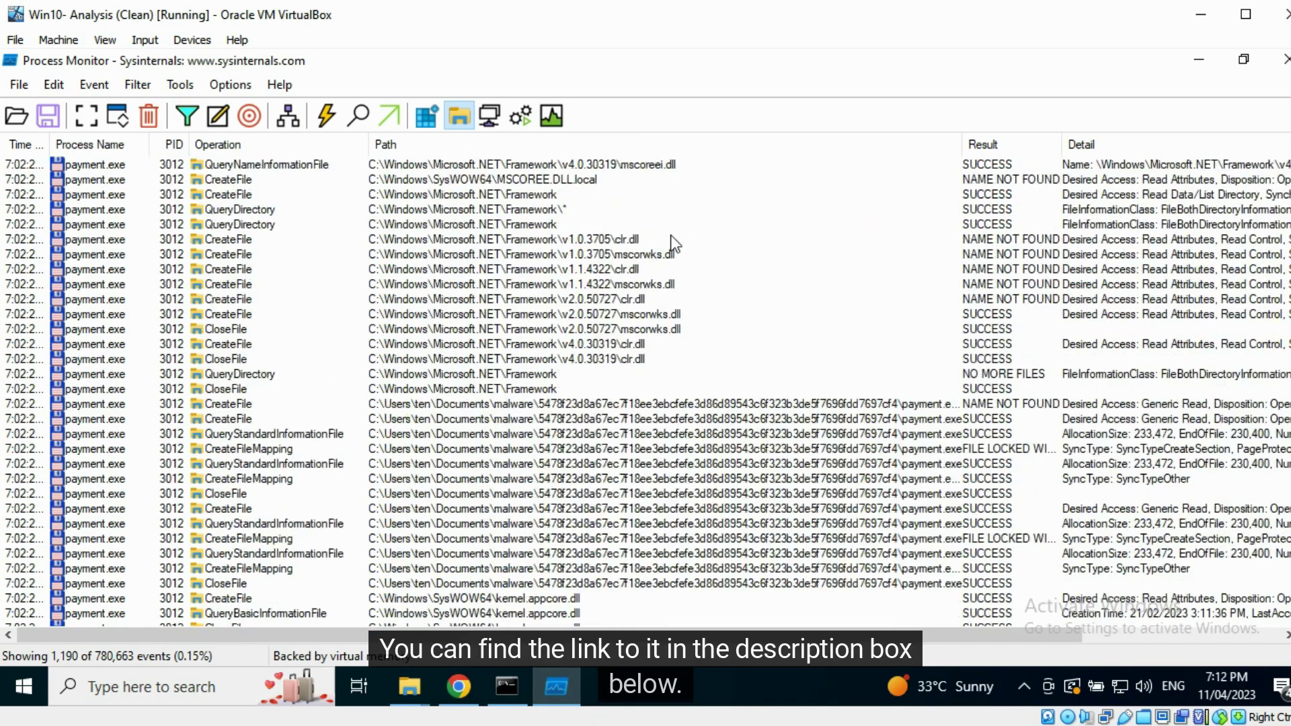
scroll(675, 243, down, 20)
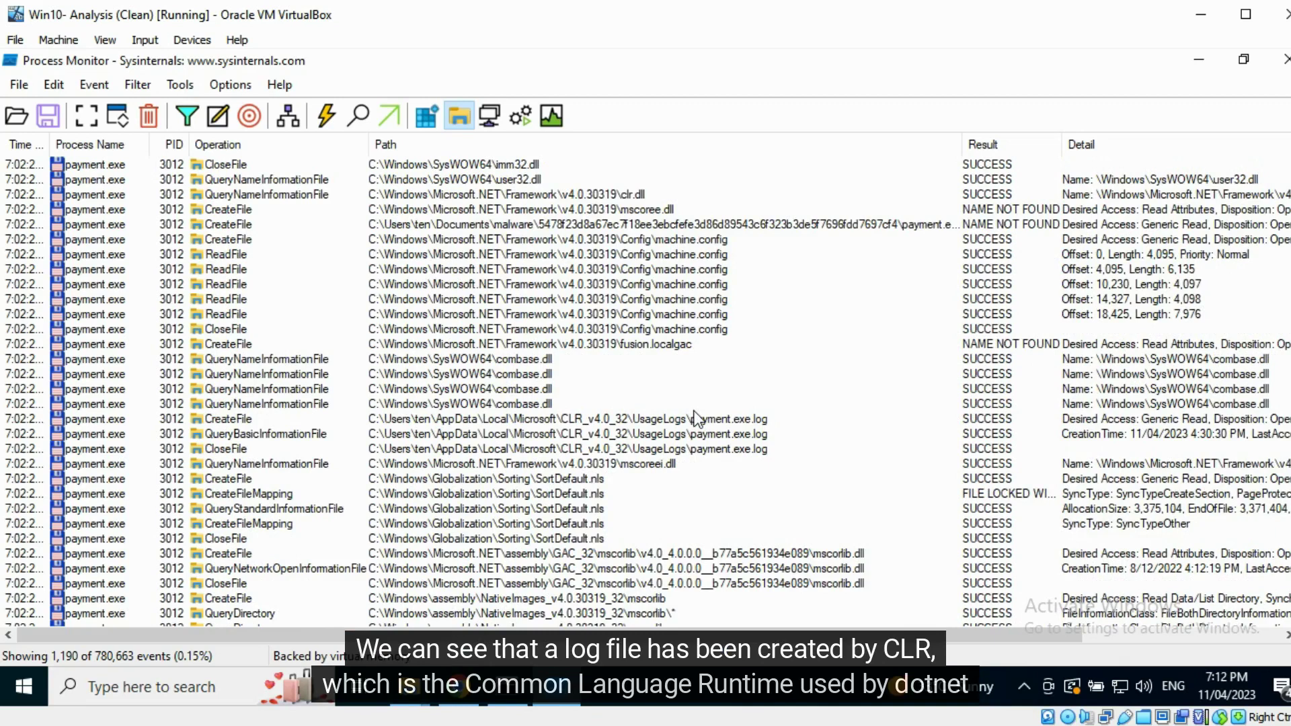
click(677, 419)
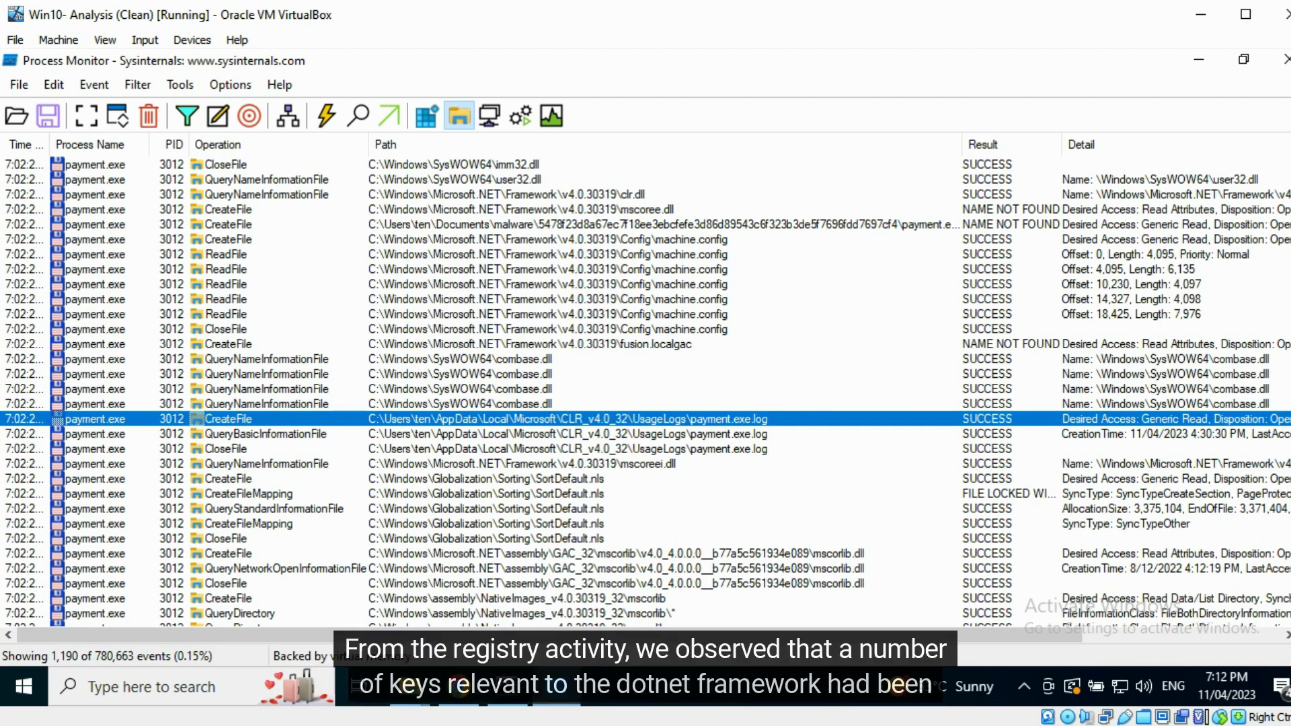
- Scroll down to payment.exe creating crsi.exe in AppData\Roaming and tmpD702.tmp.bat
scroll(645, 387, down, 20)
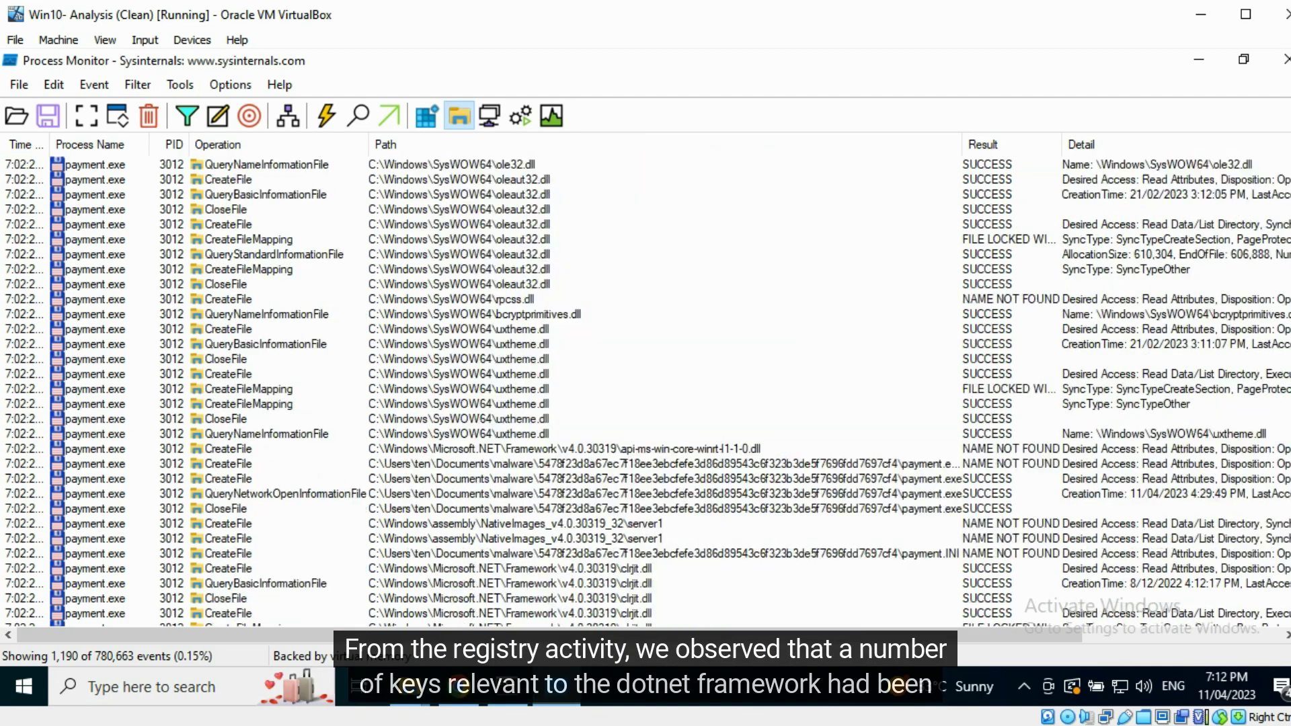
scroll(645, 387, down, 20)
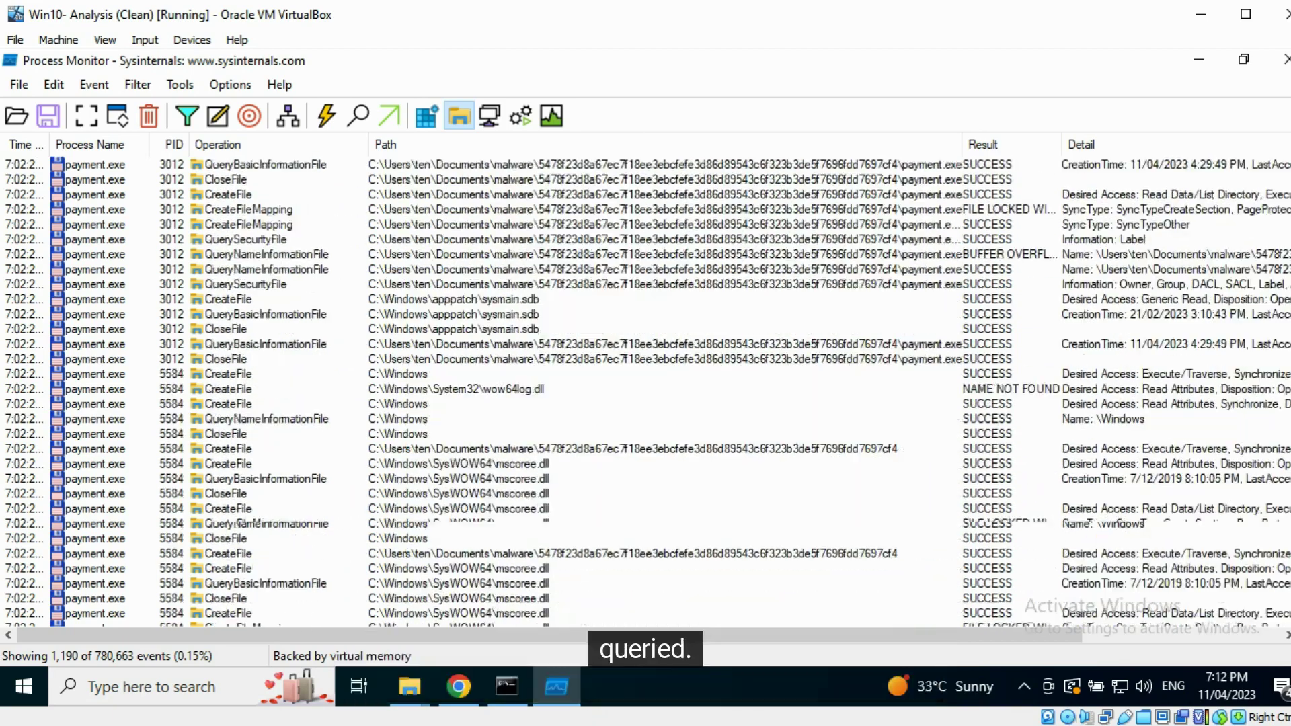
scroll(646, 387, down, 20)
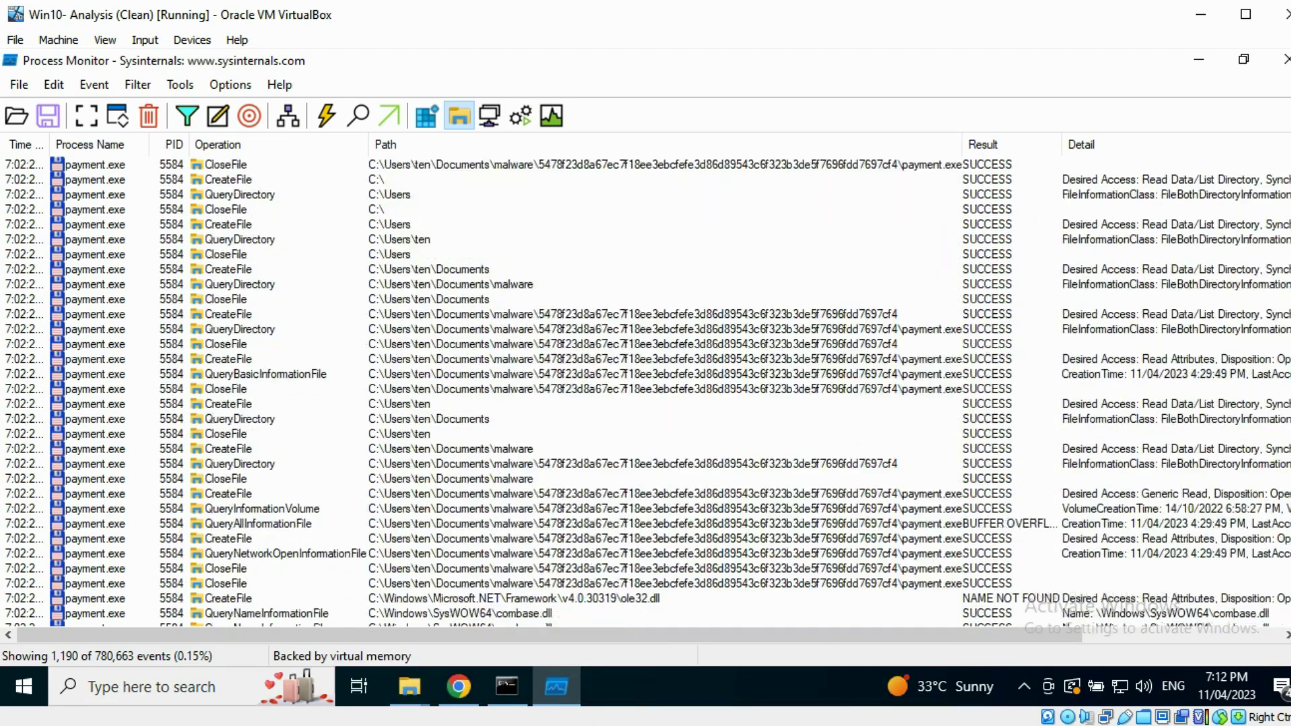
scroll(1124, 514, down, 20)
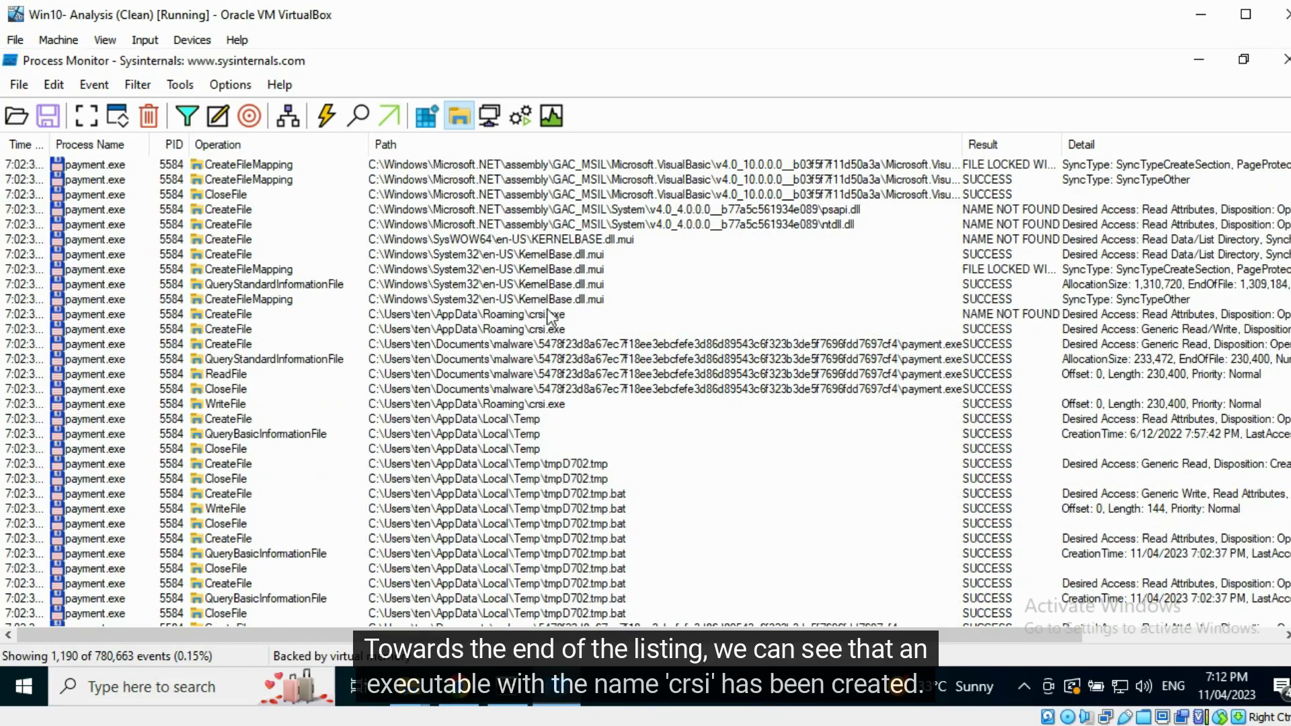
- Select the CreateFile rows for Roaming\crsi.exe and the dropped tmpD702.tmp.bat
click(525, 318)
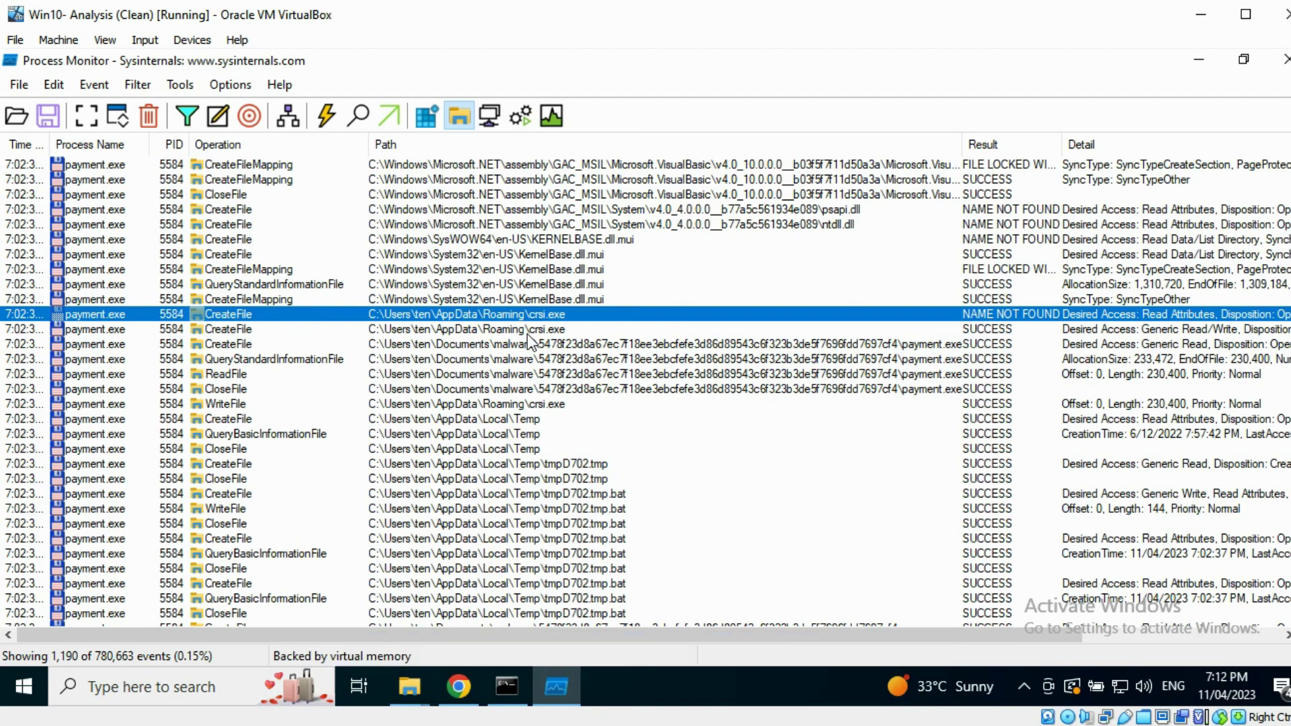
click(566, 493)
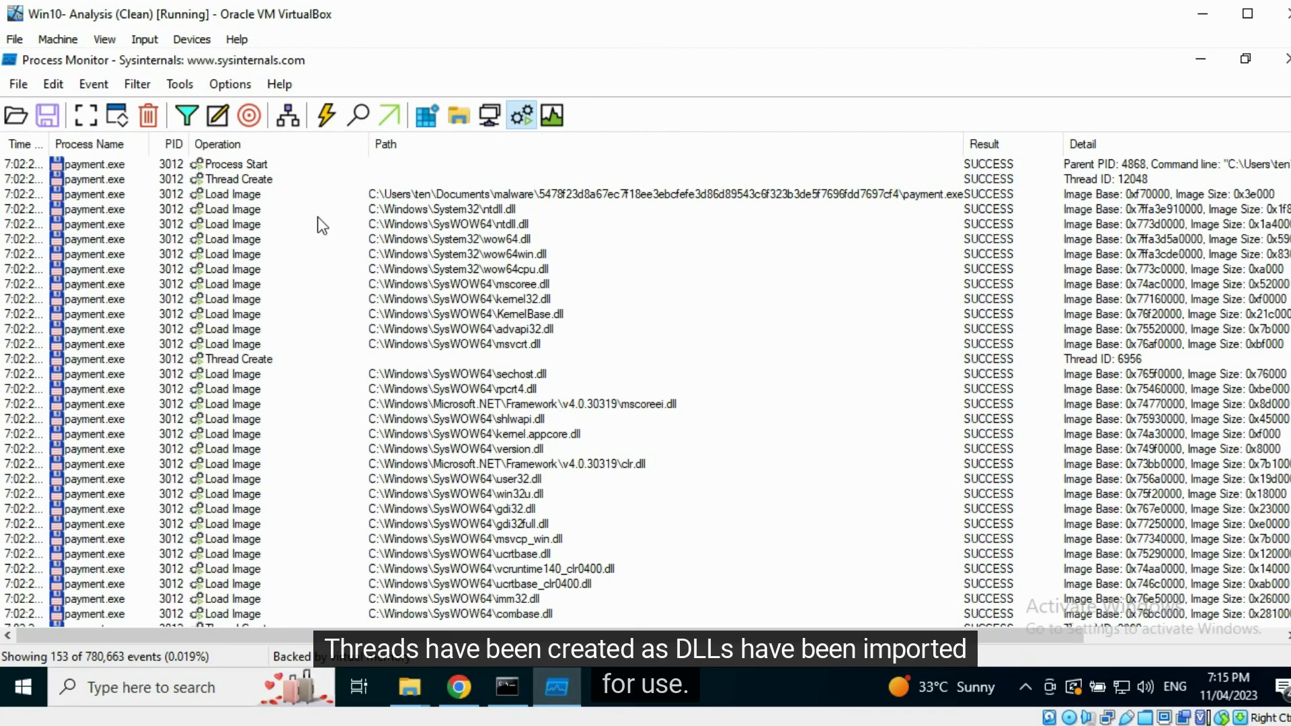
- Select the Process Create event for cmd.exe and open the process tree with Ctrl+T
scroll(317, 216, down, 3)
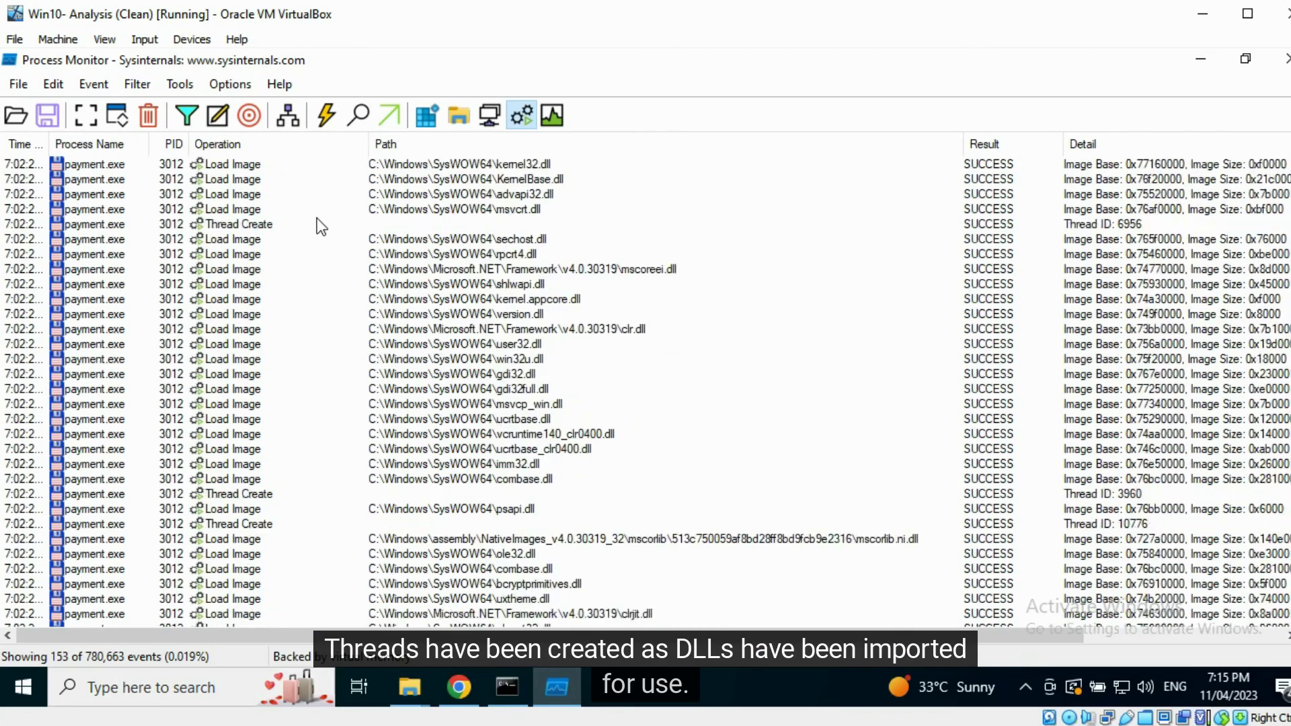
scroll(316, 217, down, 9)
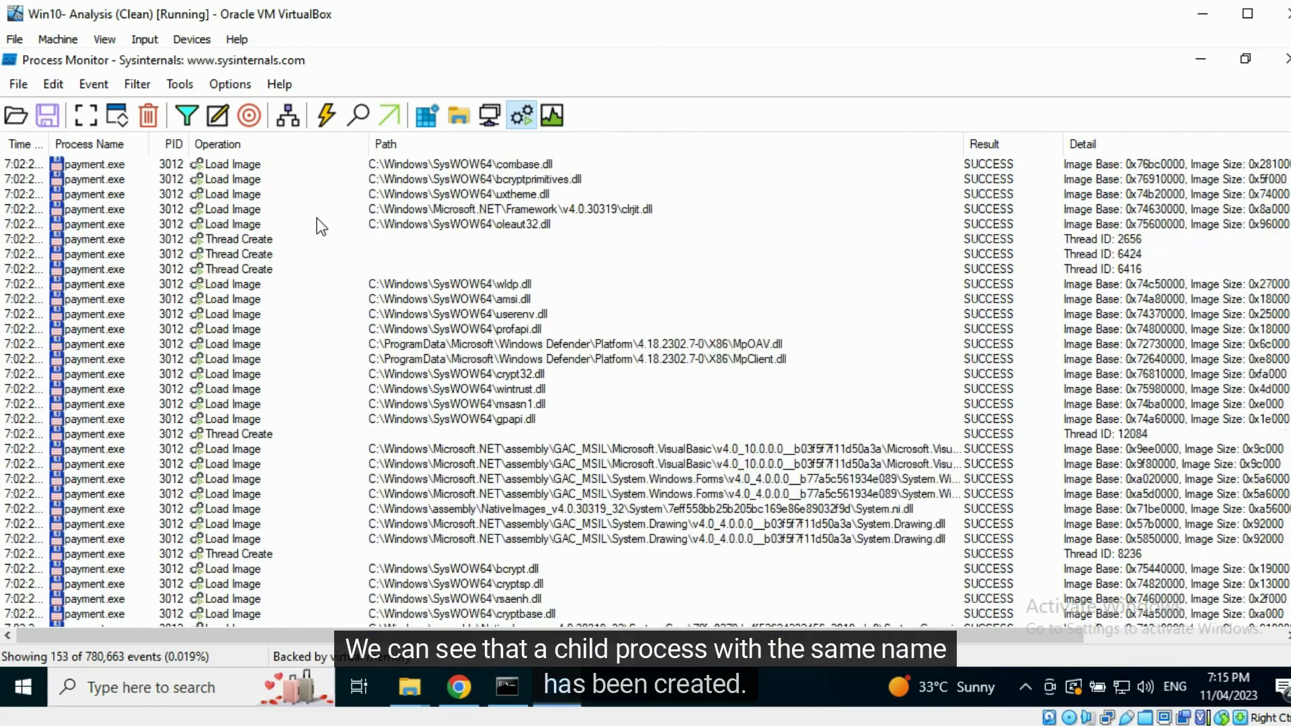
scroll(317, 218, down, 6)
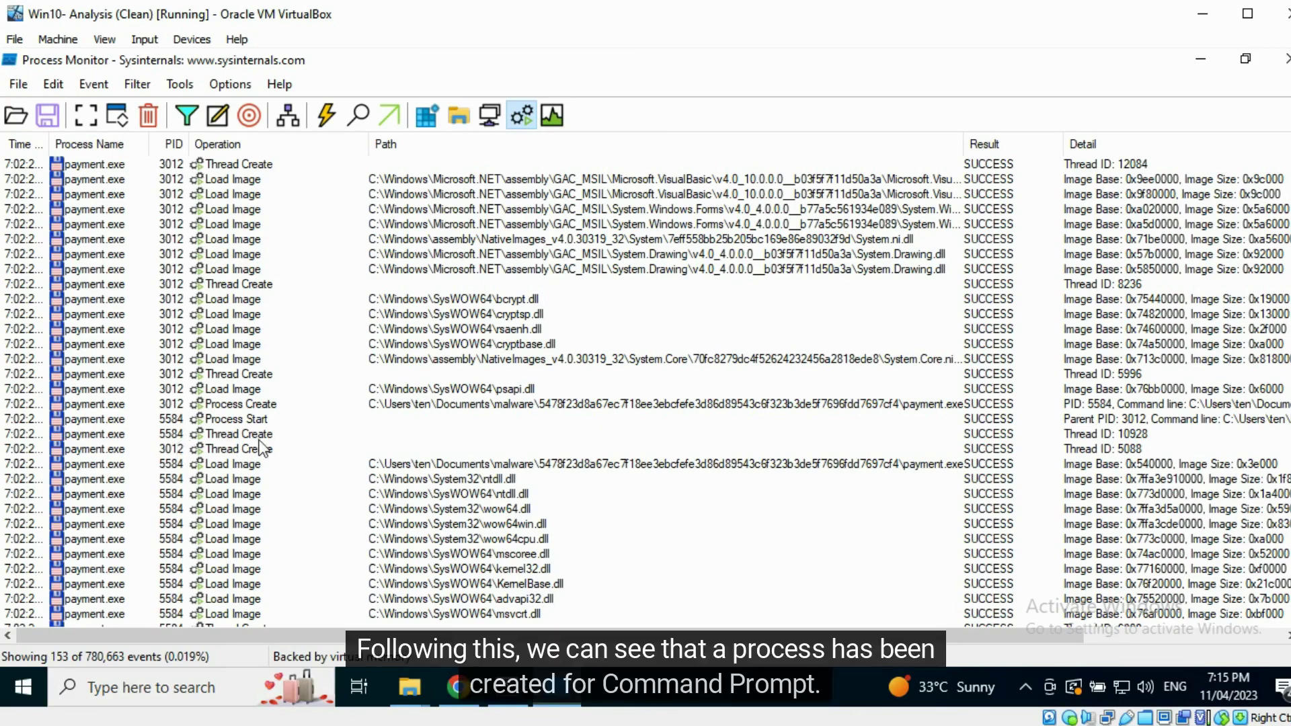
scroll(317, 454, down, 7)
scroll(316, 454, down, 8)
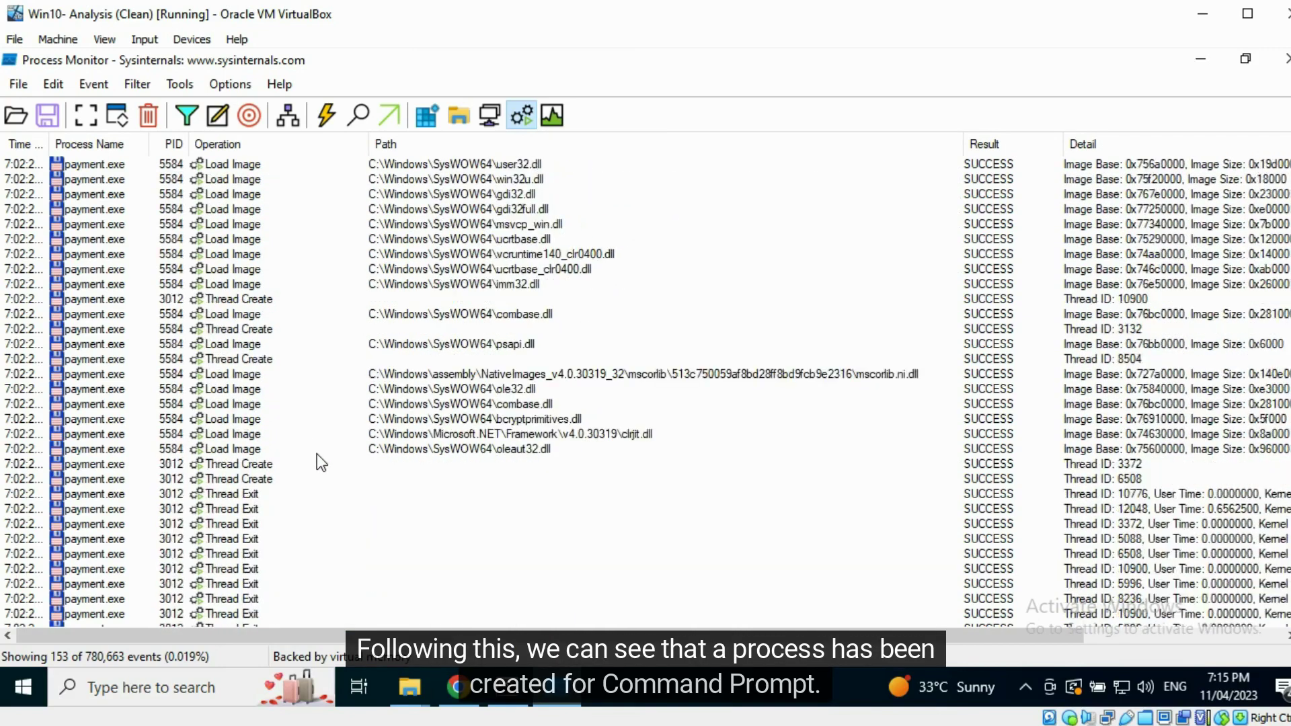
scroll(316, 454, down, 8)
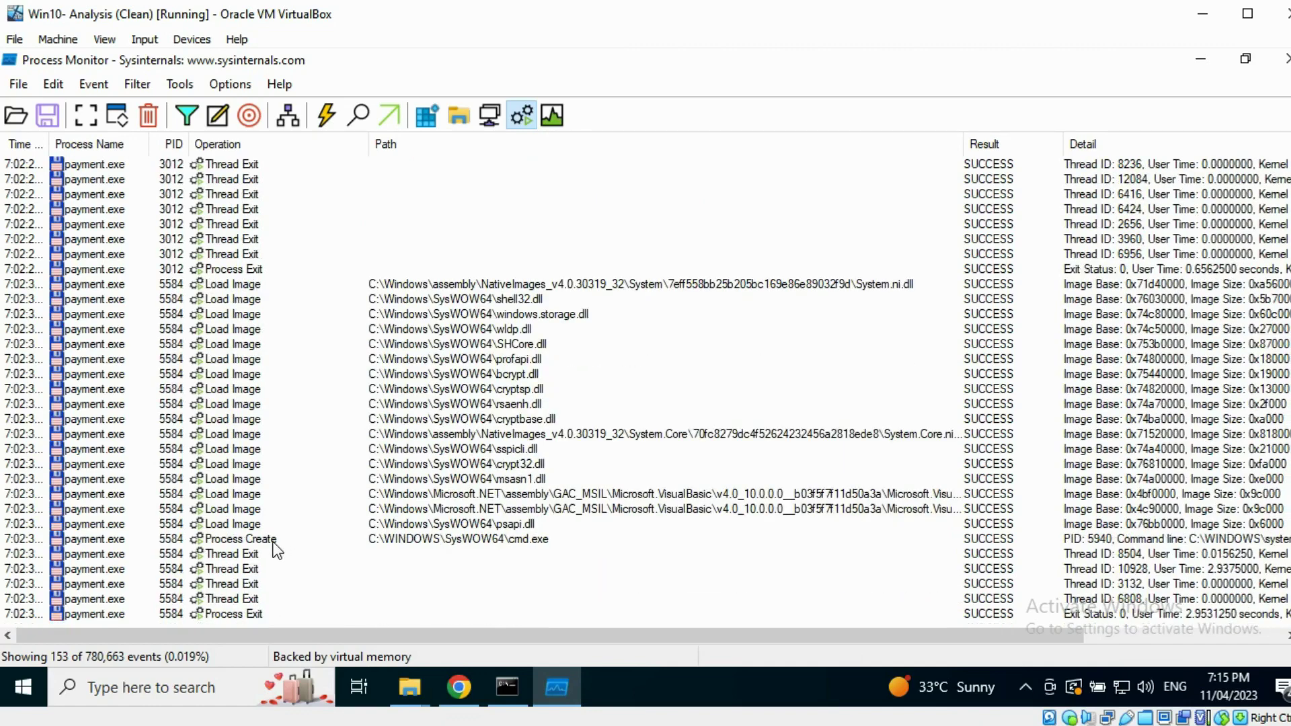
click(273, 542)
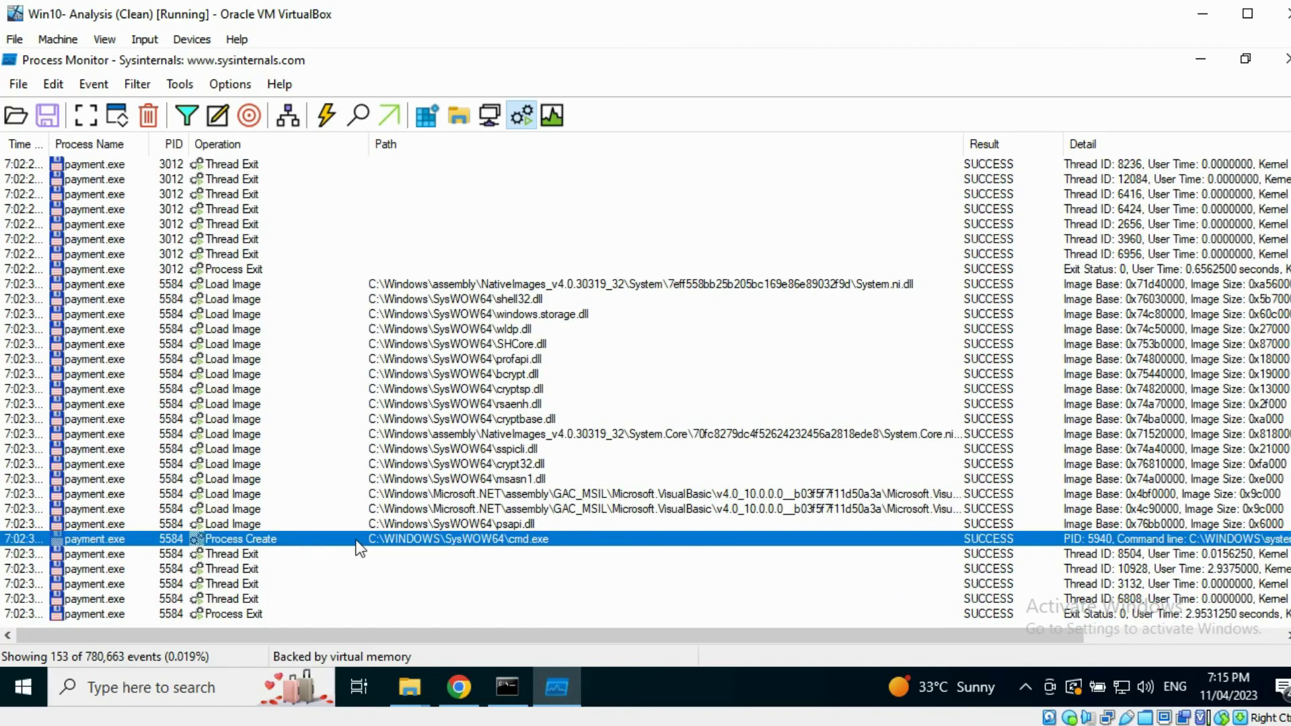
key(ctrl+t)
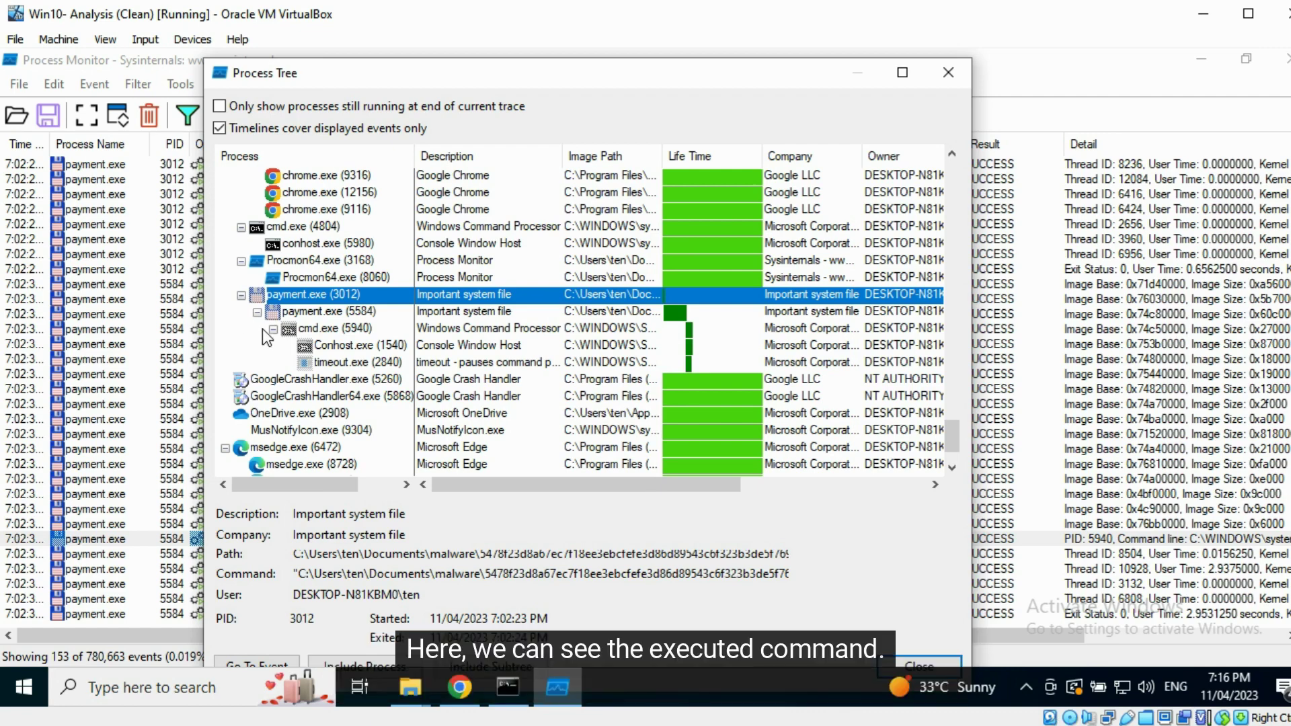
- Select cmd.exe (5940) under payment.exe and scroll its details to the Command and times
click(328, 329)
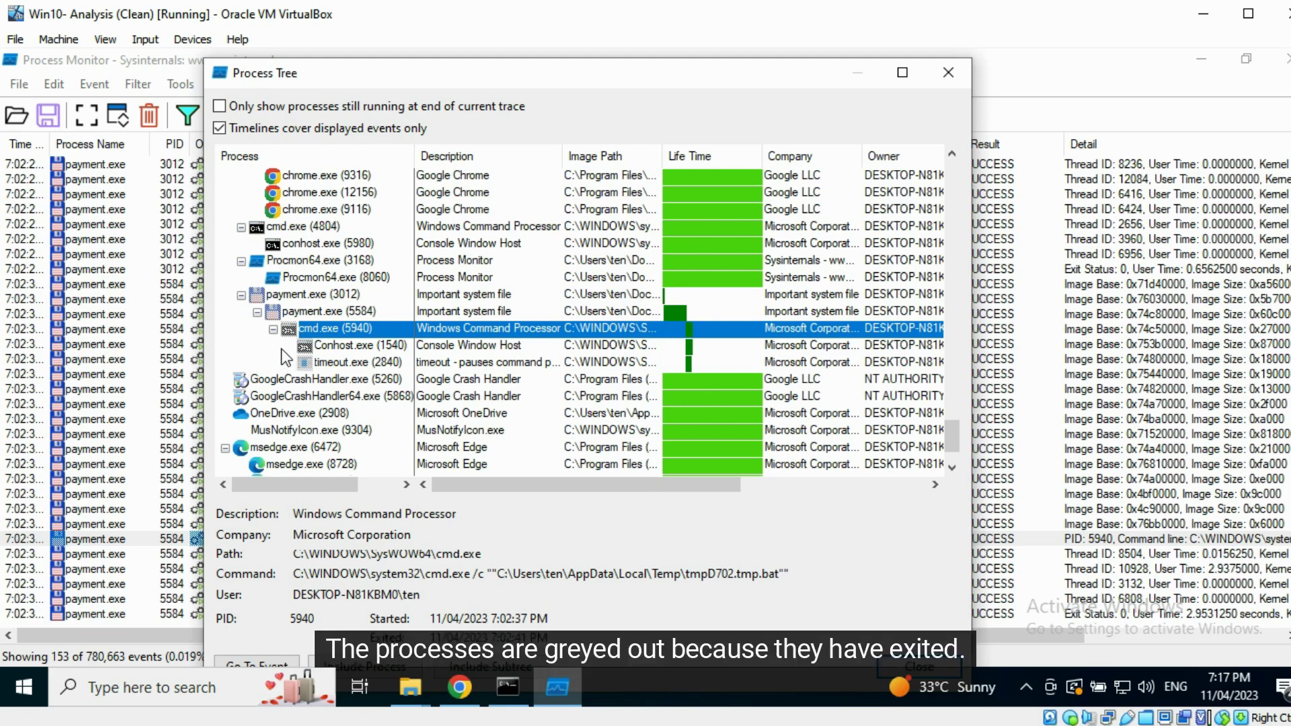
drag(522, 478, 707, 474)
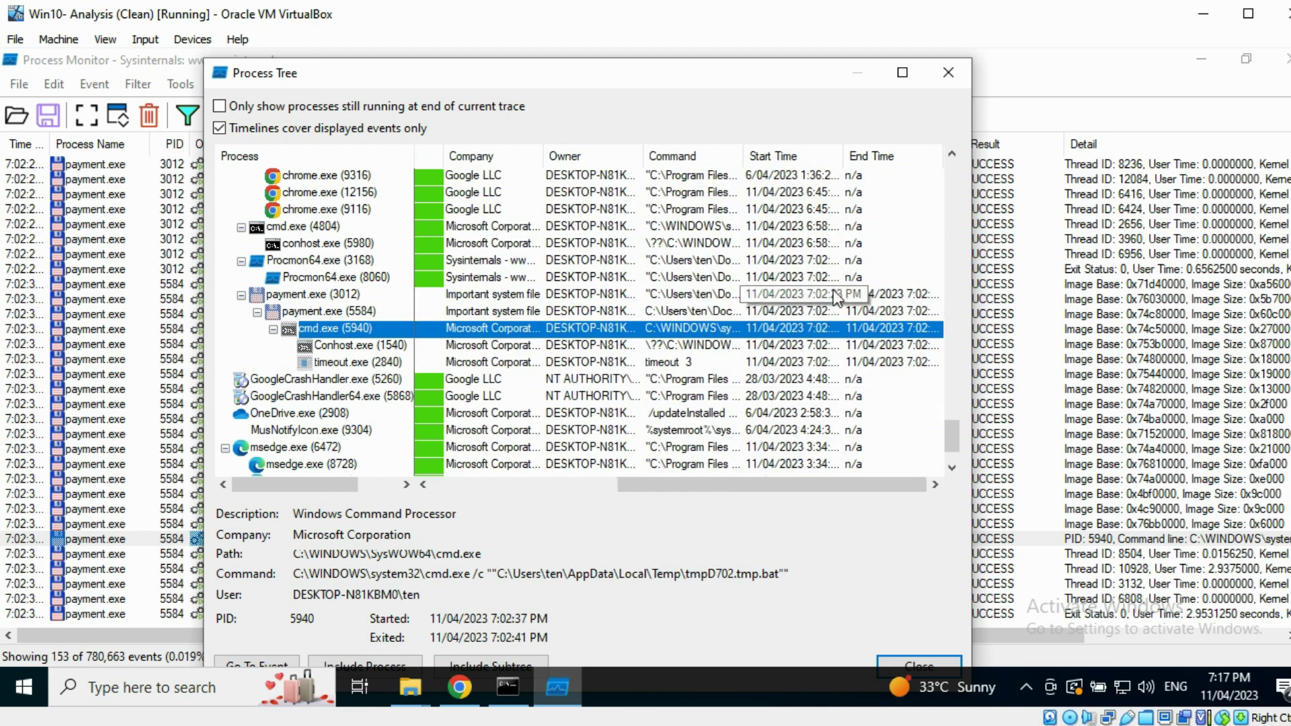